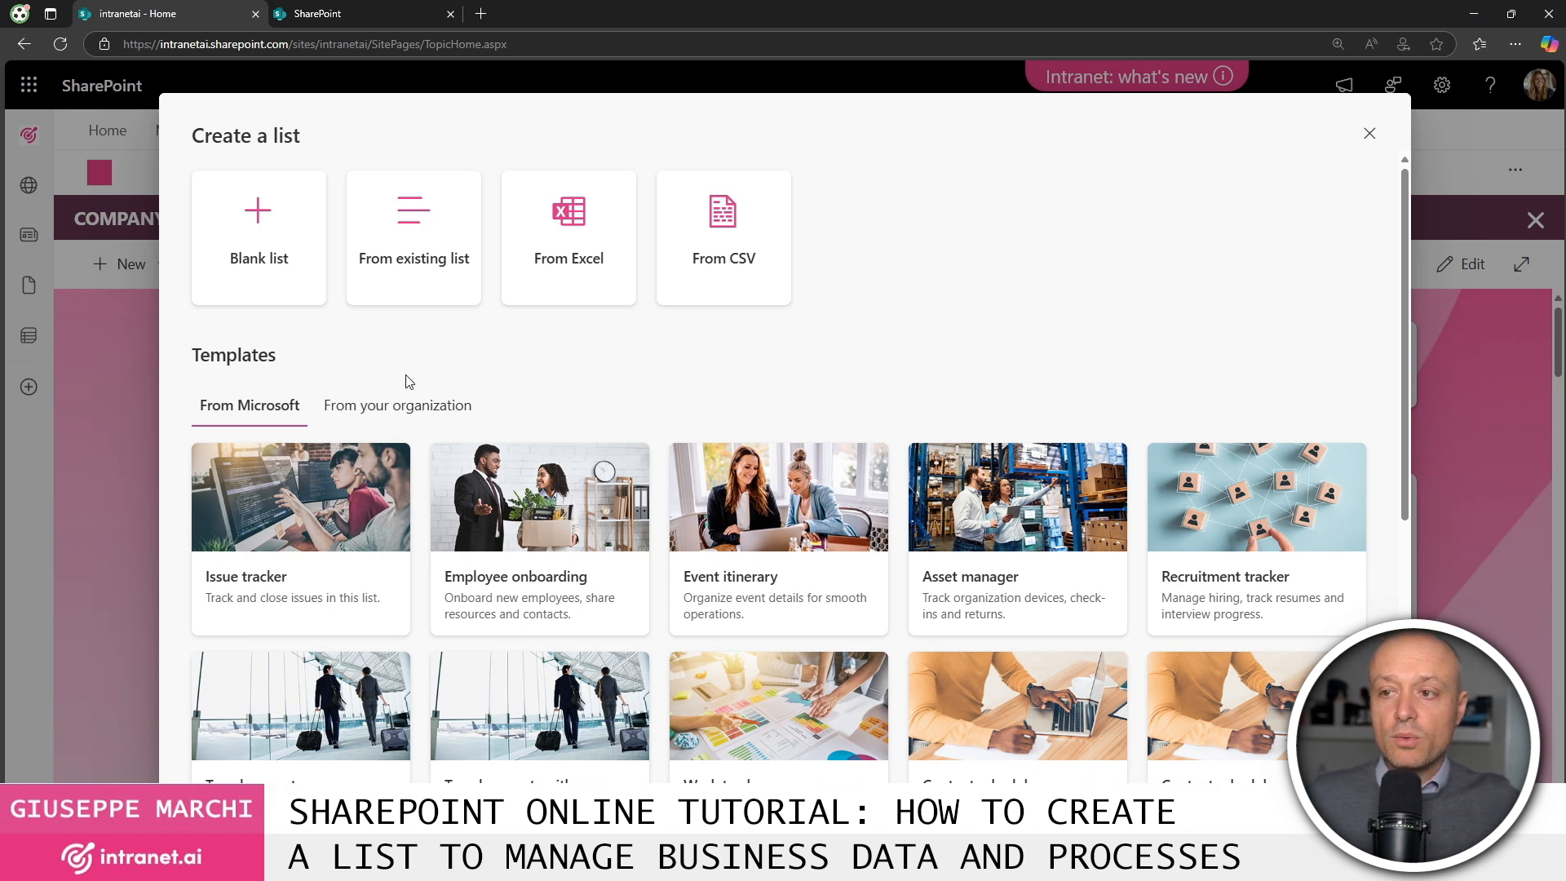
pyautogui.scroll(-3, 594, 384)
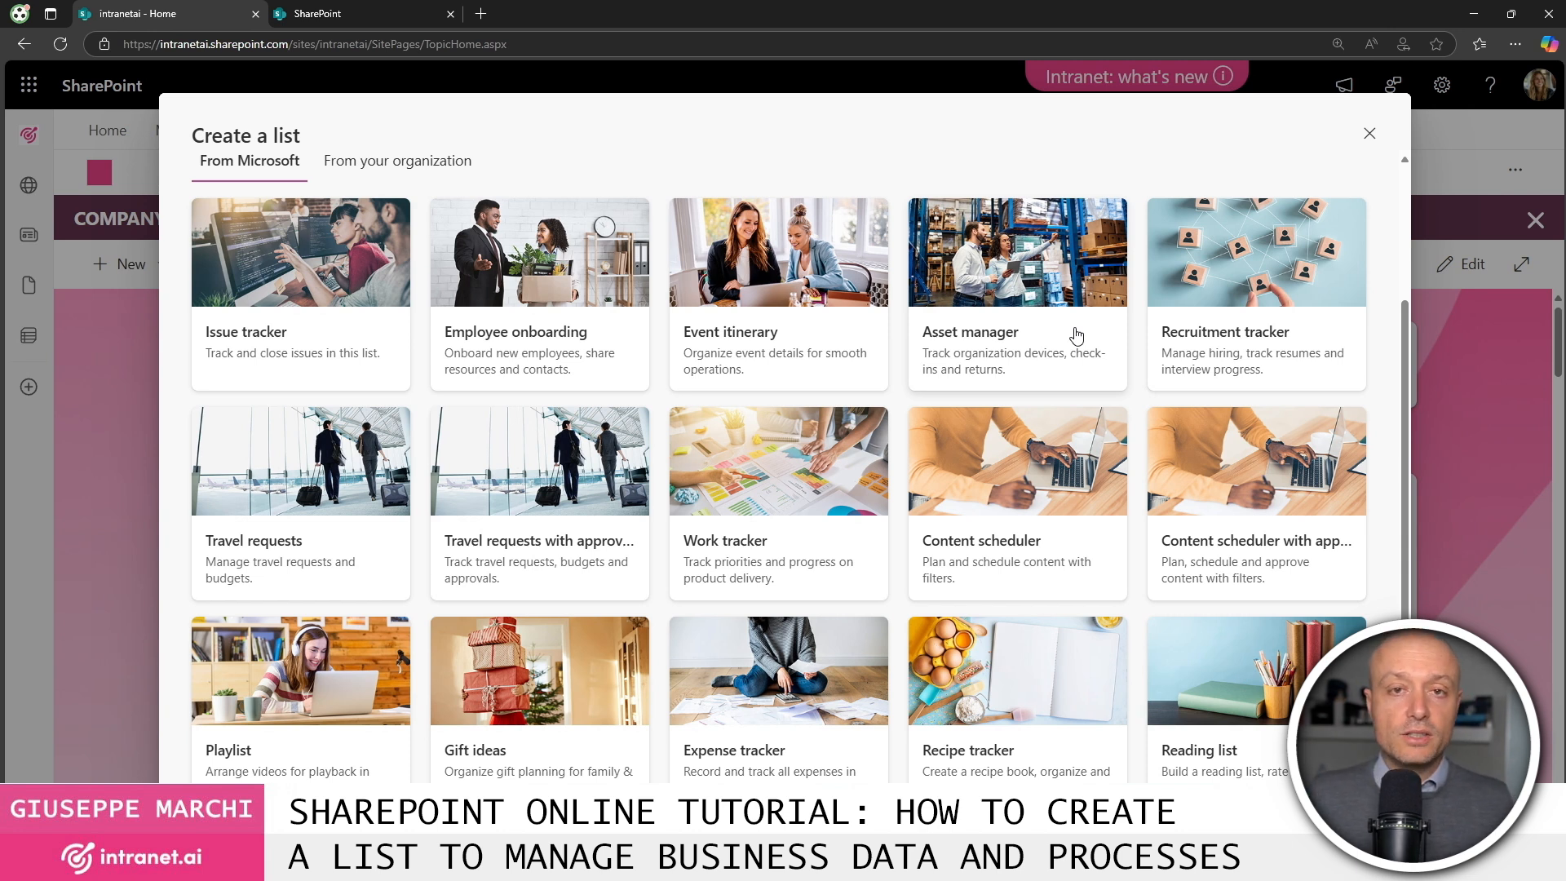
pyautogui.scroll(-3, 366, 325)
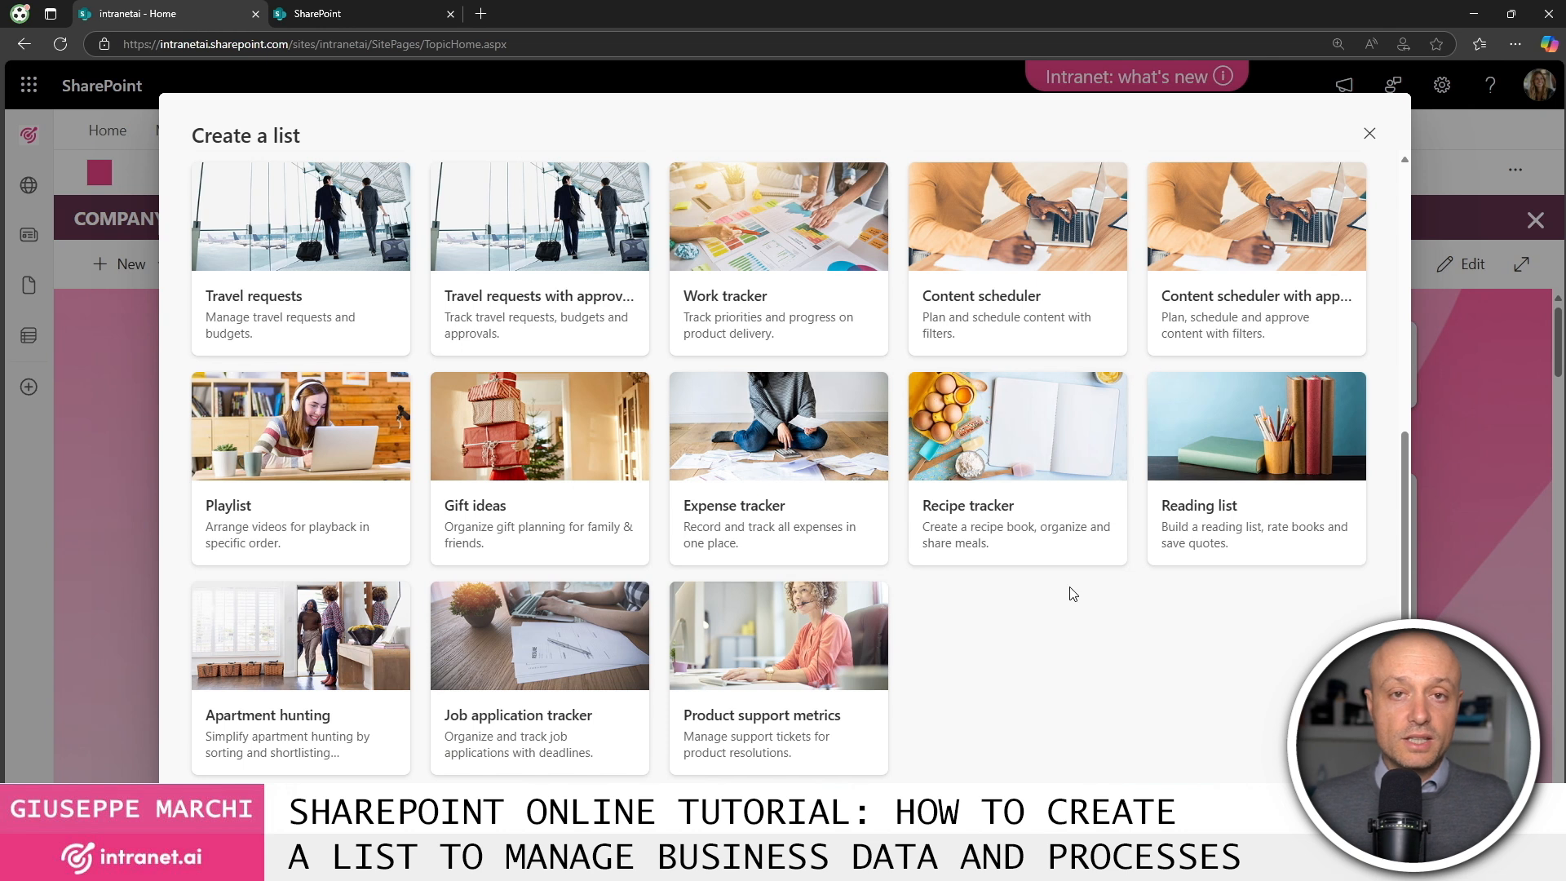
pyautogui.scroll(-1, 599, 613)
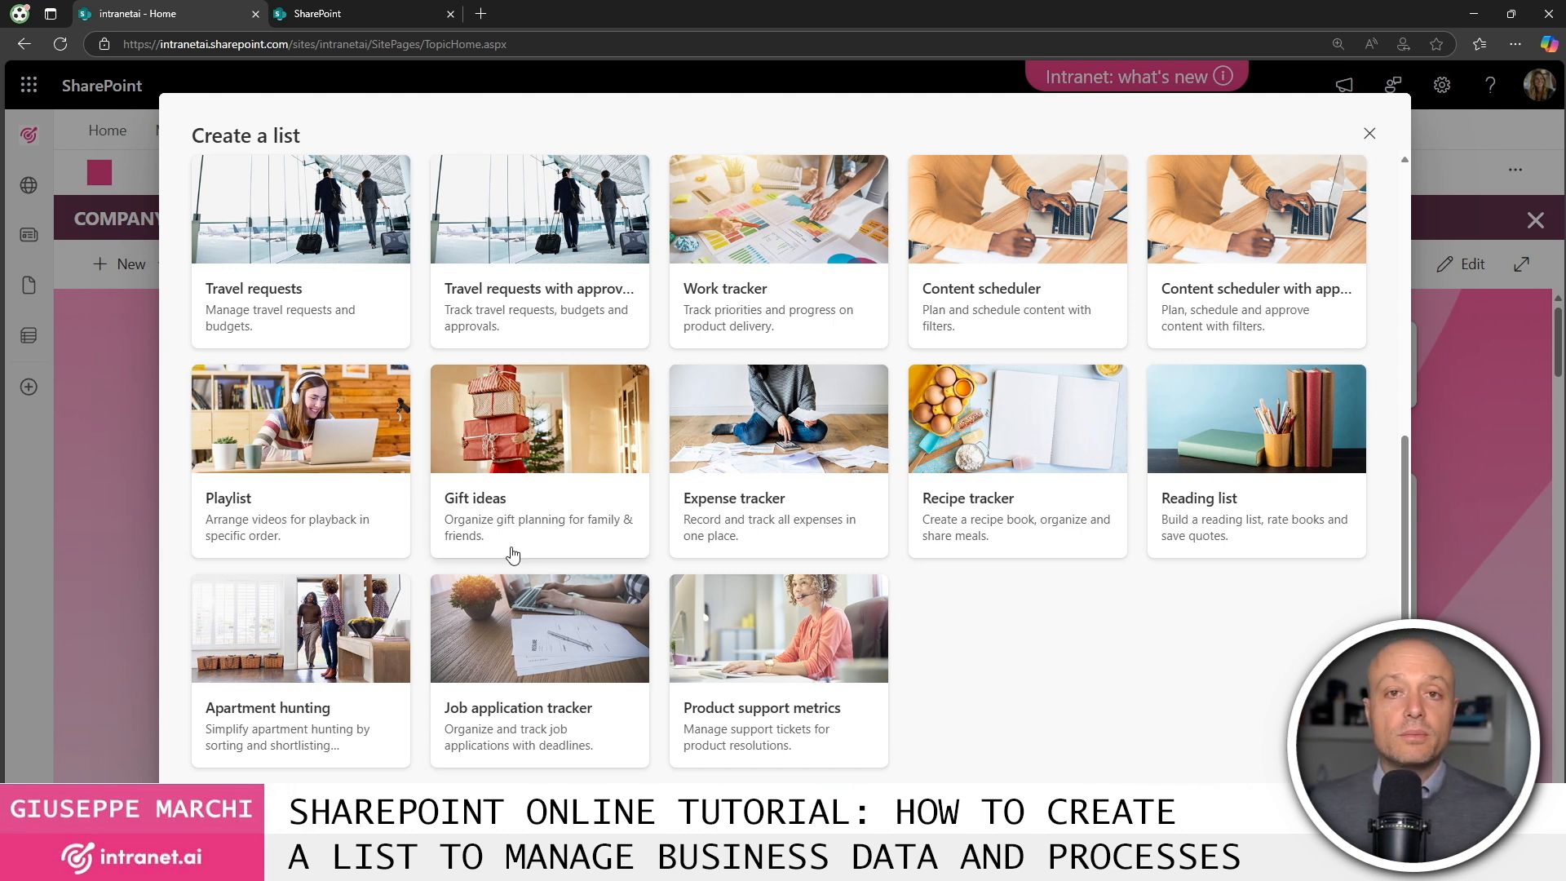
pyautogui.scroll(6, 535, 343)
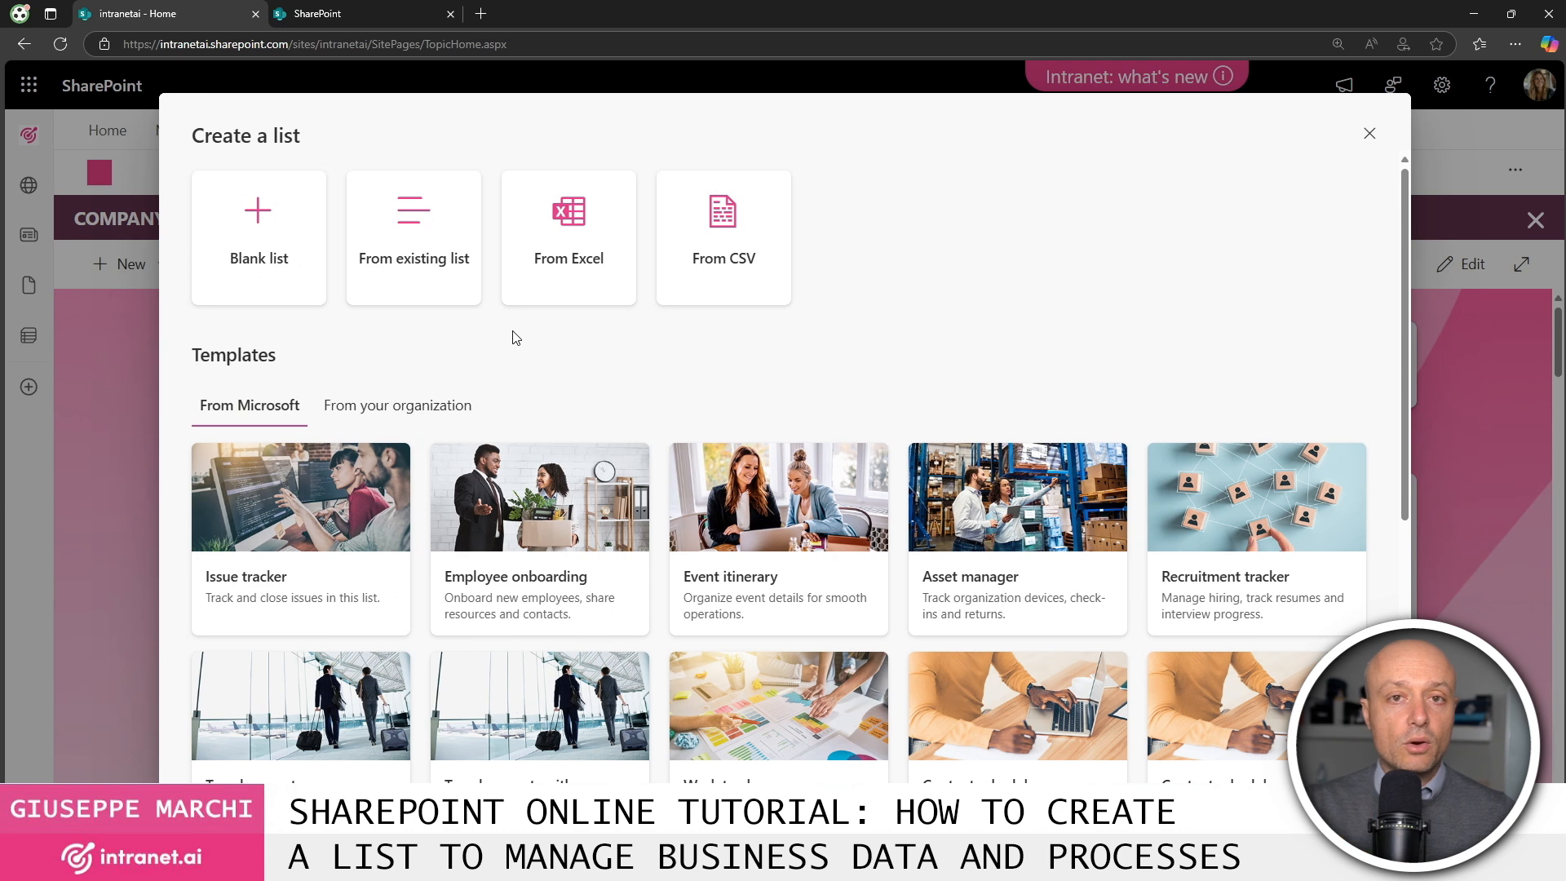
pyautogui.click(408, 414)
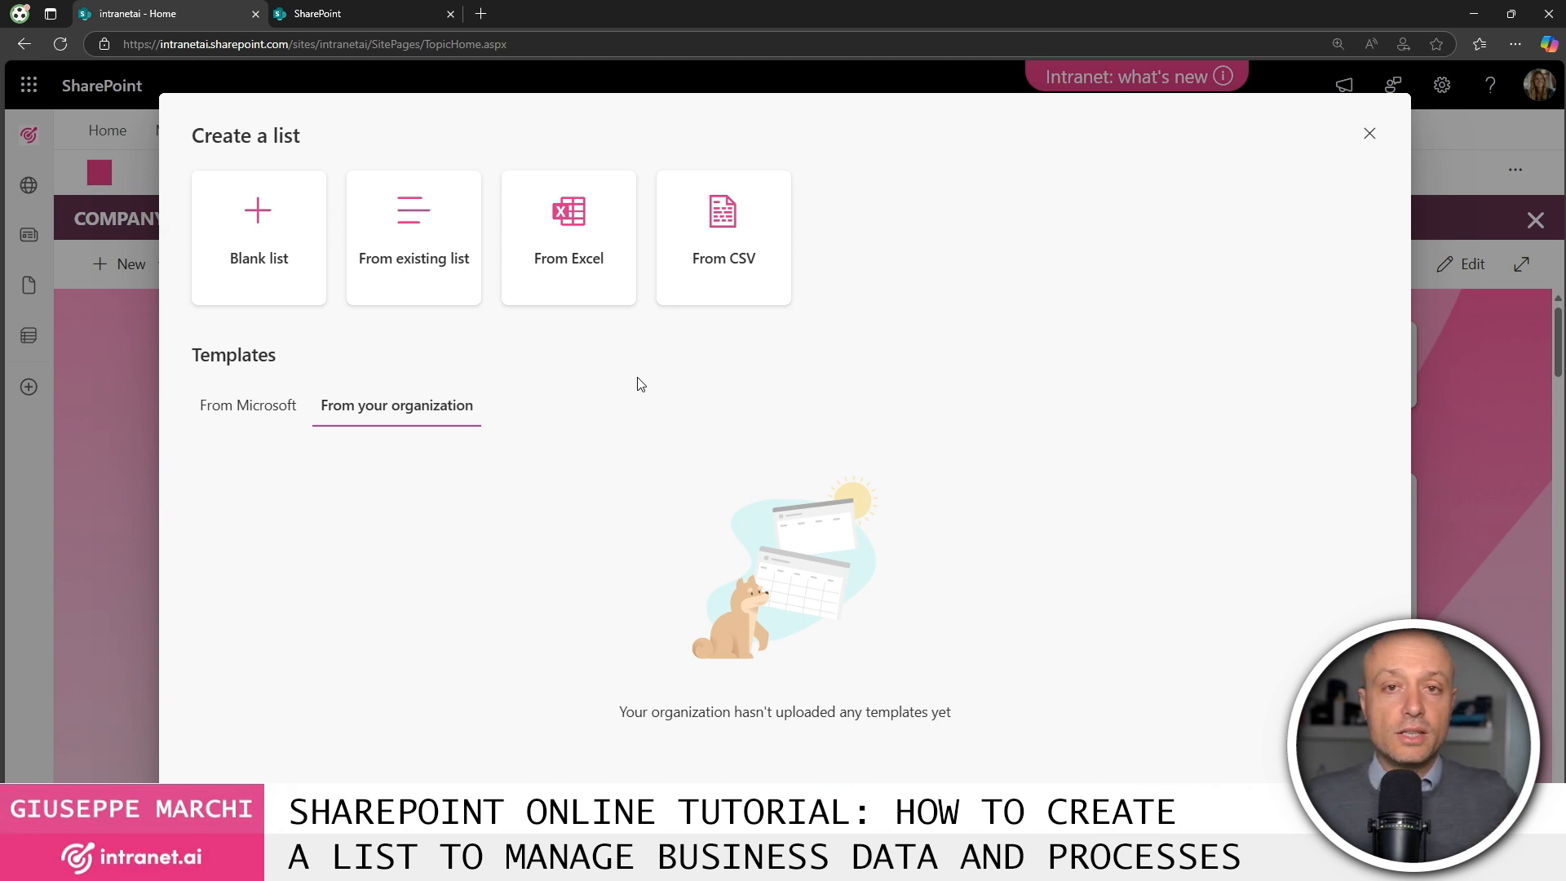
pyautogui.click(247, 406)
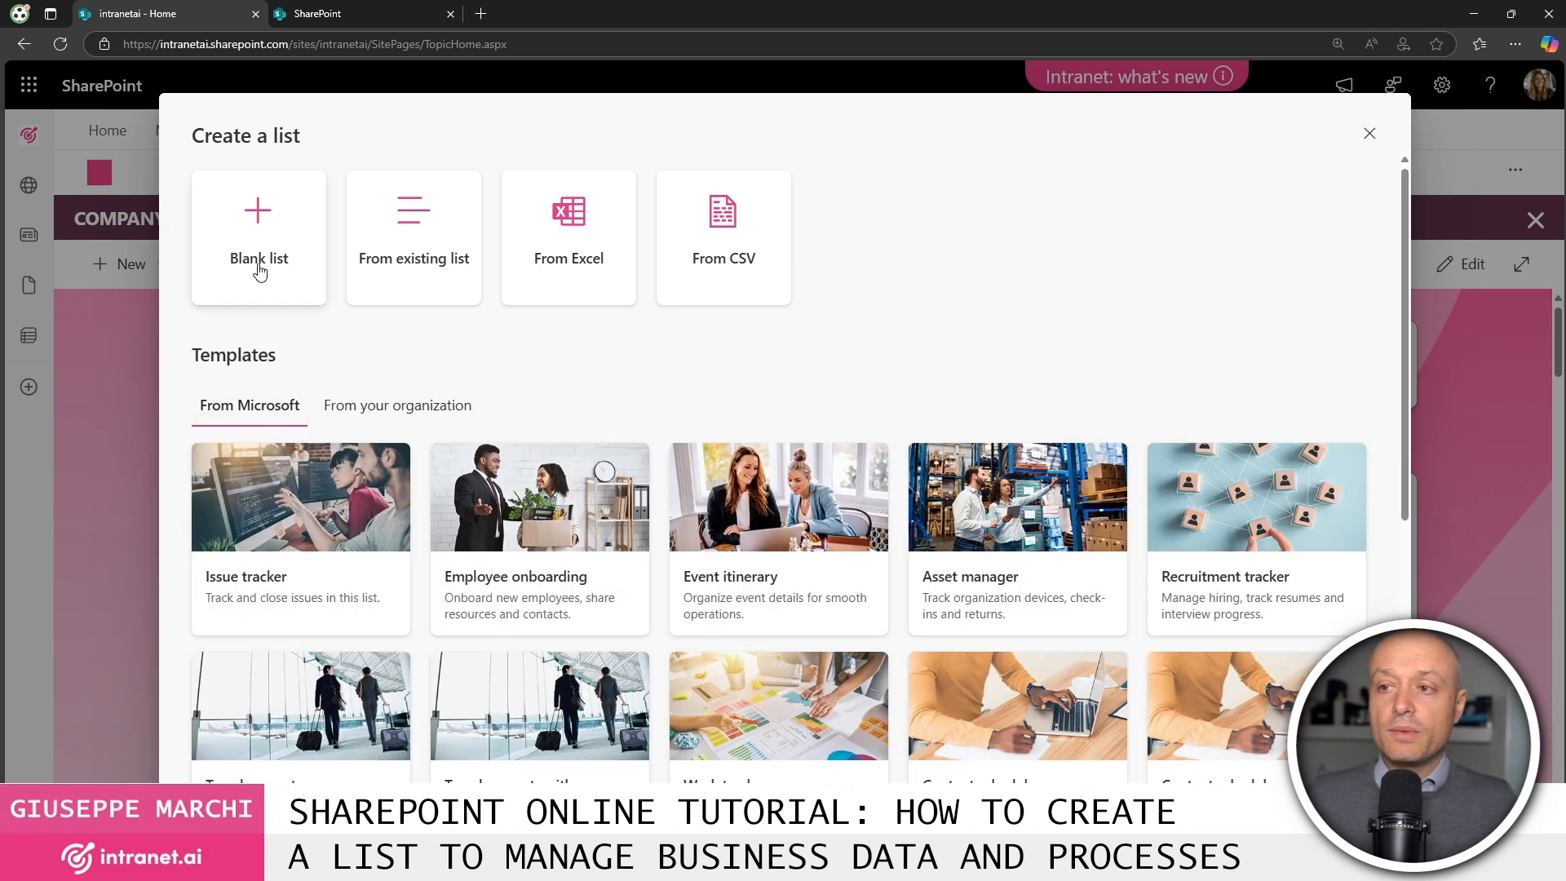
# Create a blank list named 'Contact list' that is hidden from site navigation.
pyautogui.click(267, 245)
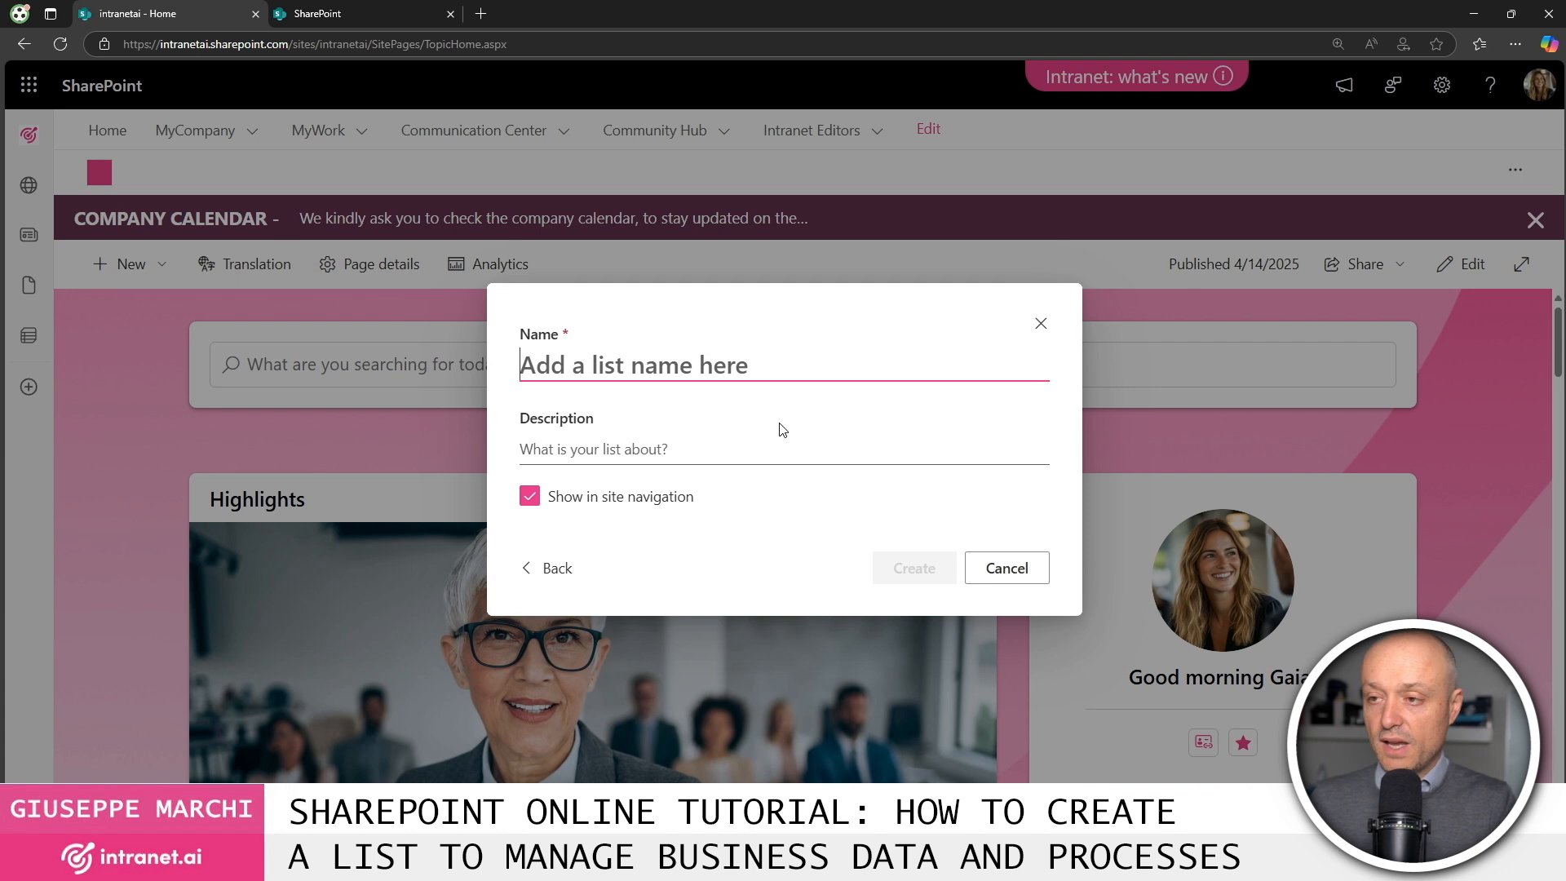
pyautogui.write('Contact list')
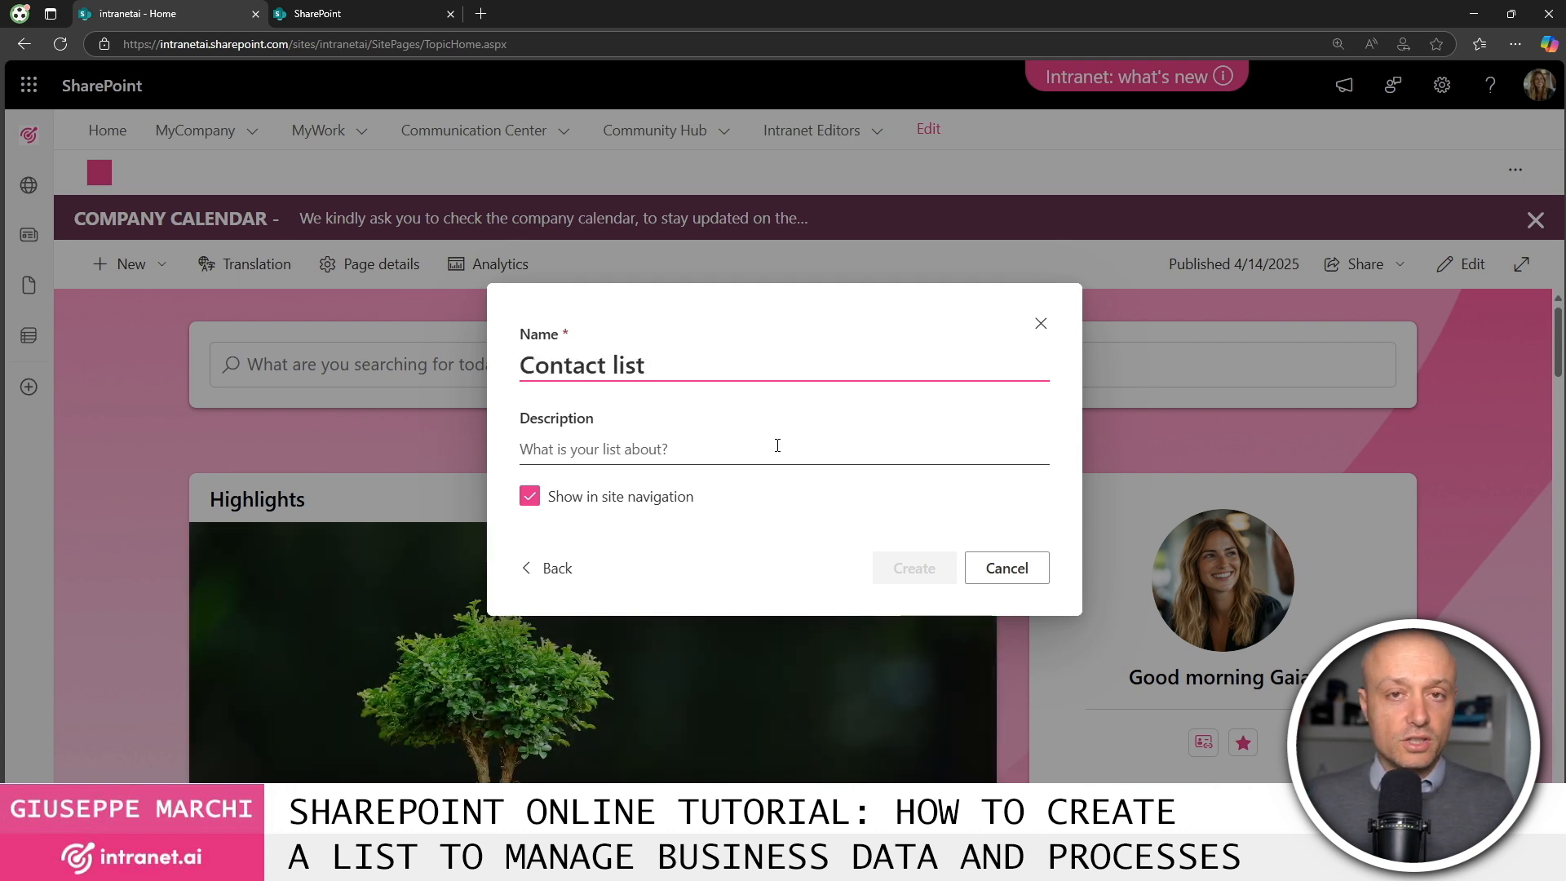
pyautogui.click(672, 449)
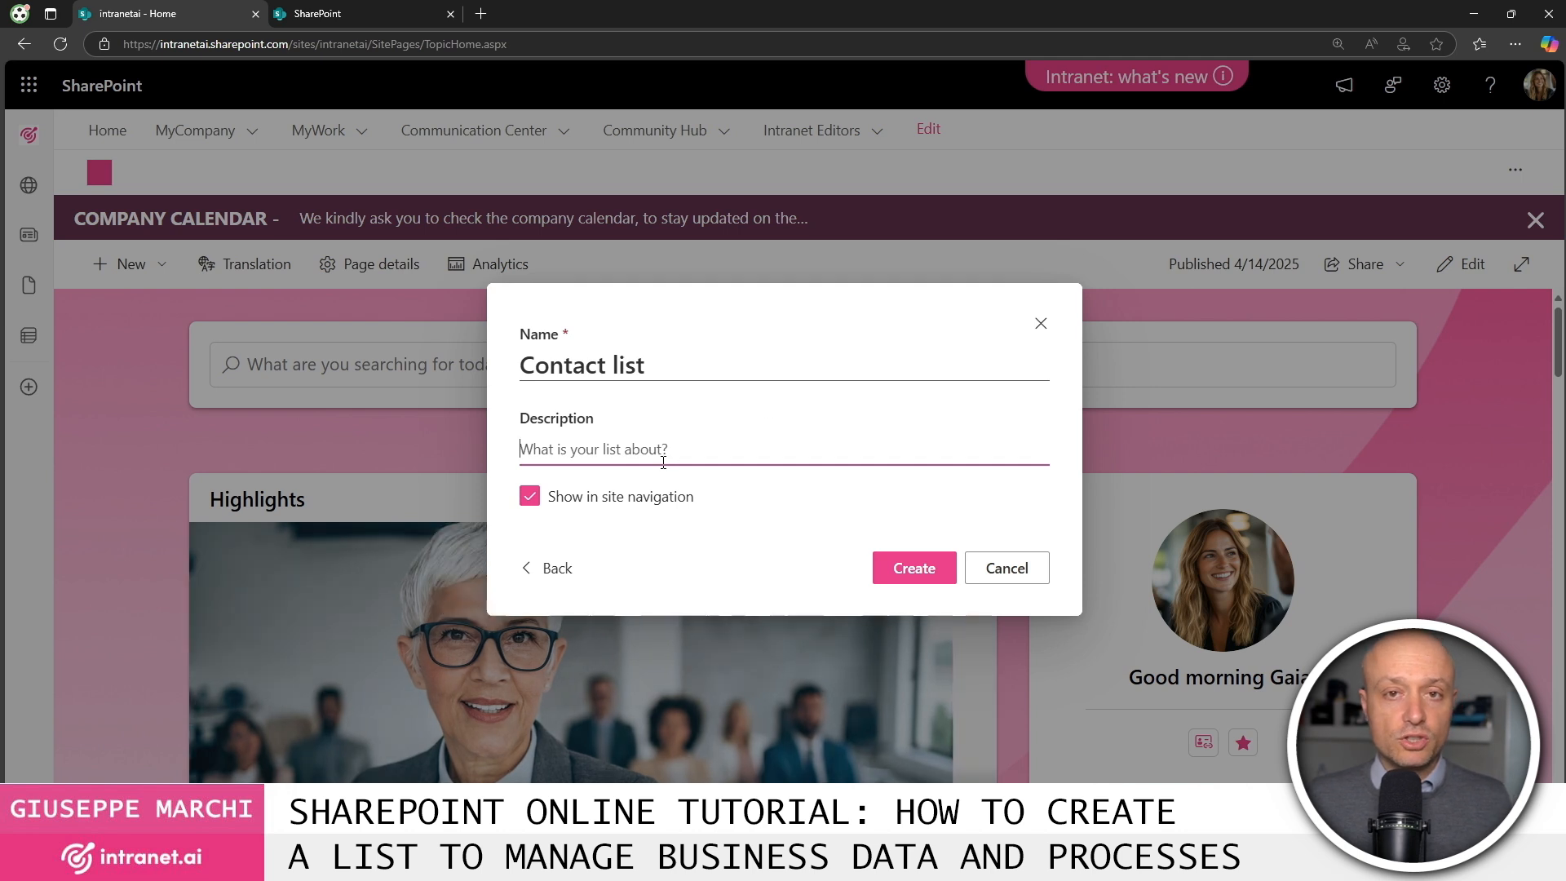
pyautogui.click(532, 499)
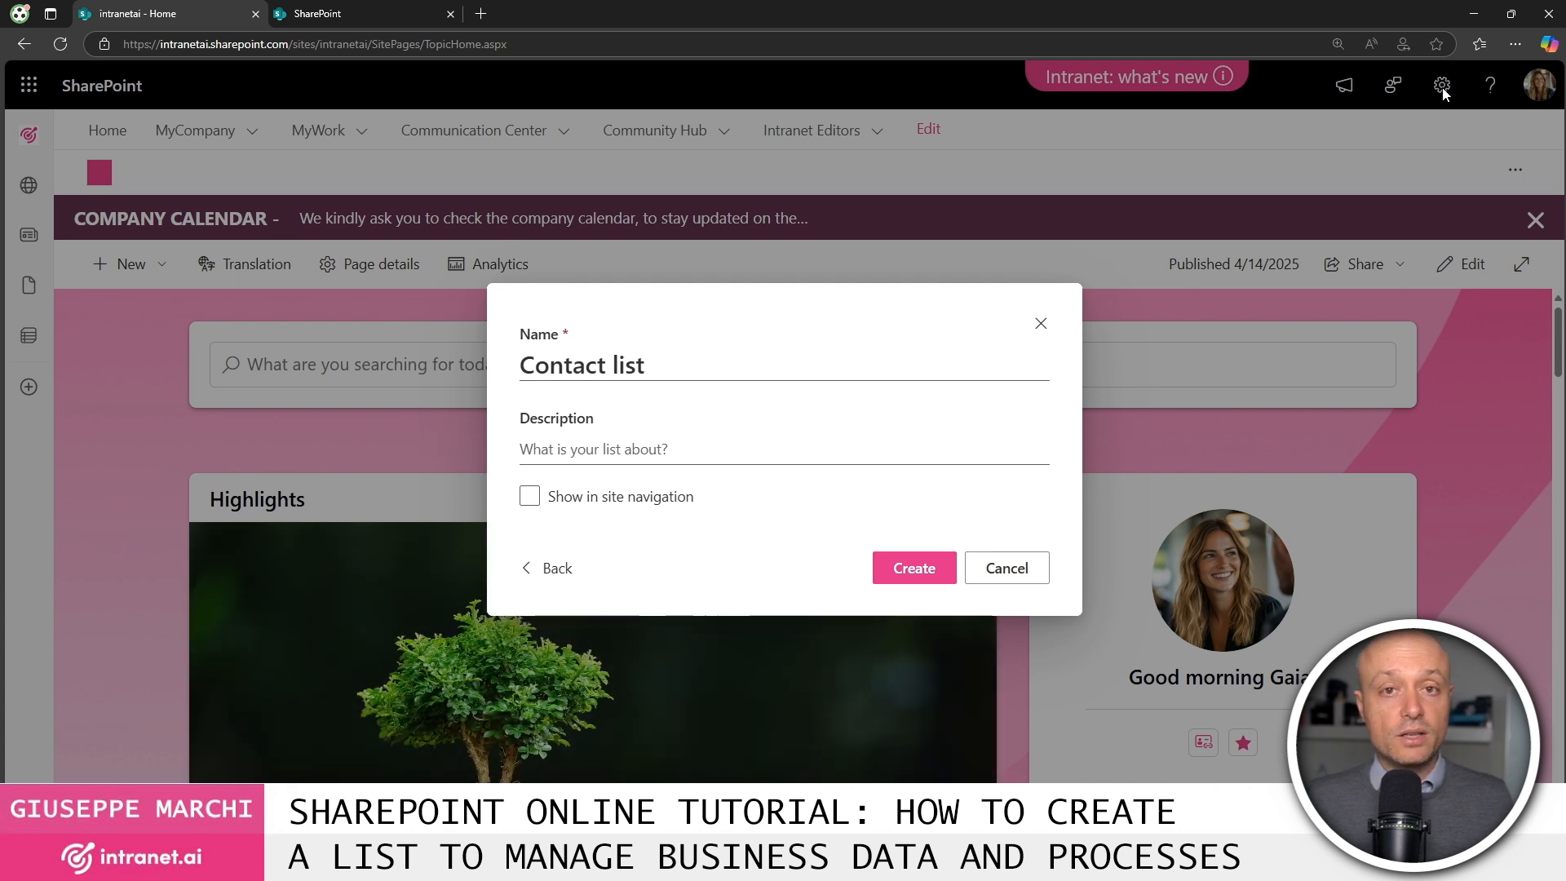
pyautogui.click(931, 581)
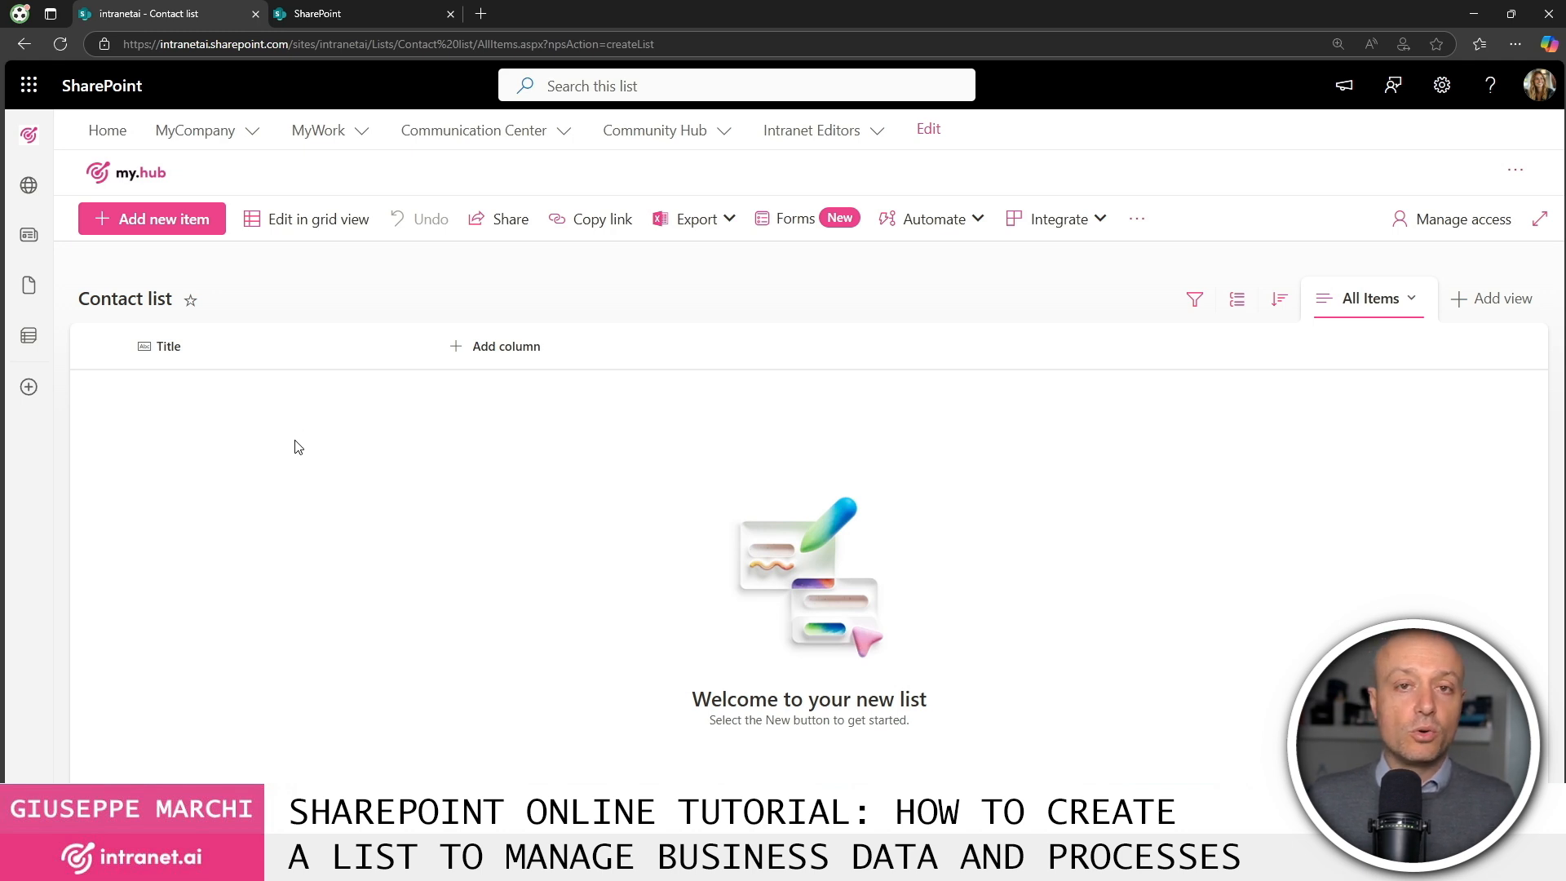
# Rename the Title column to 'Surname'.
pyautogui.click(166, 346)
pyautogui.moveTo(254, 540)
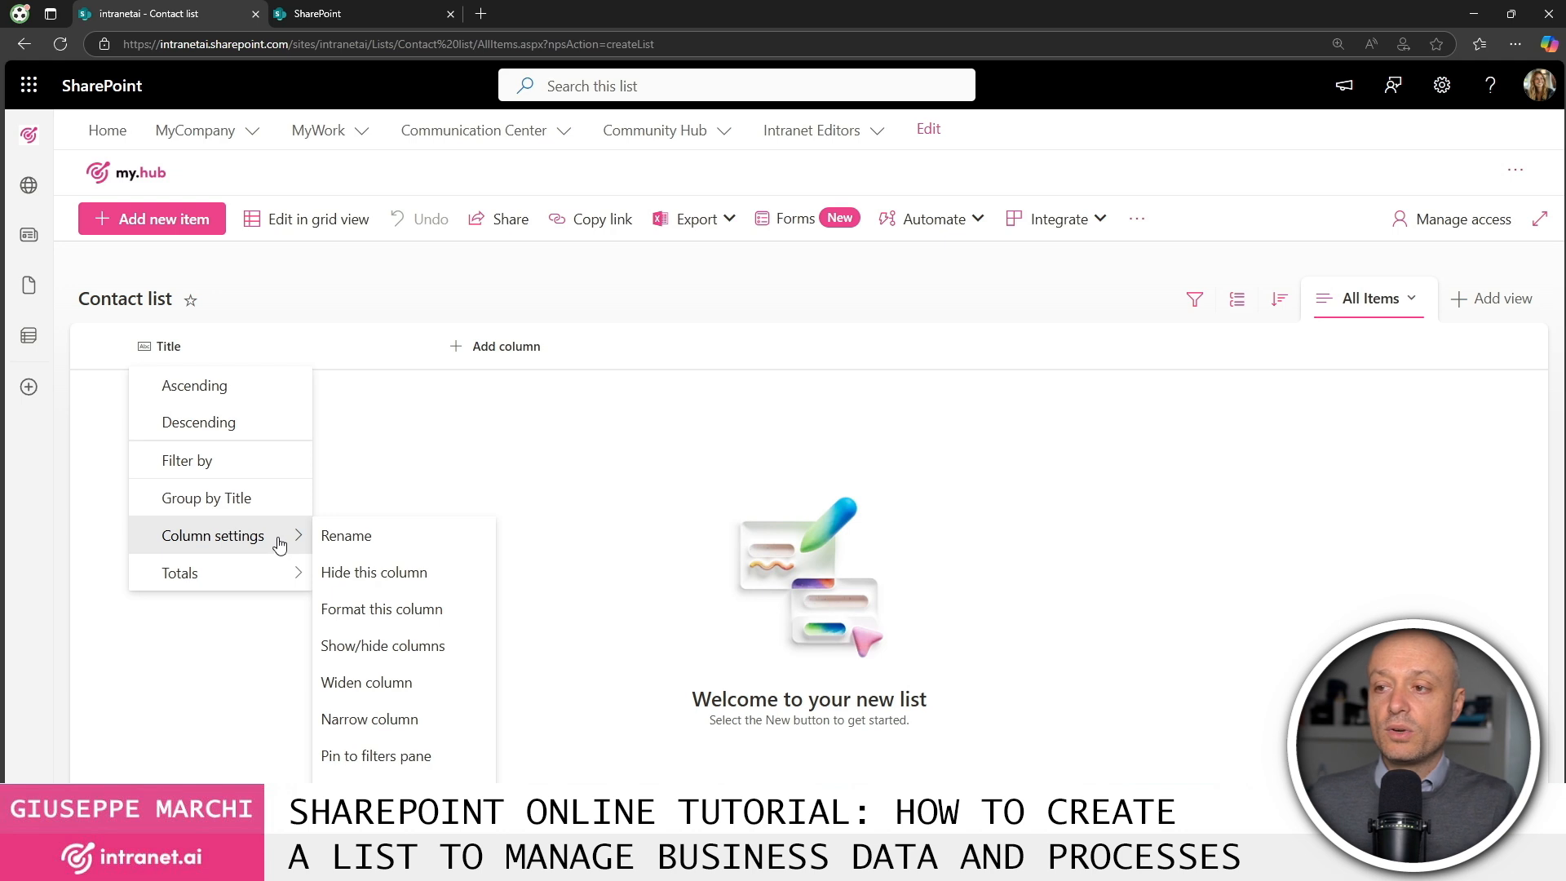
pyautogui.click(411, 540)
pyautogui.write('Surname')
pyautogui.click(786, 514)
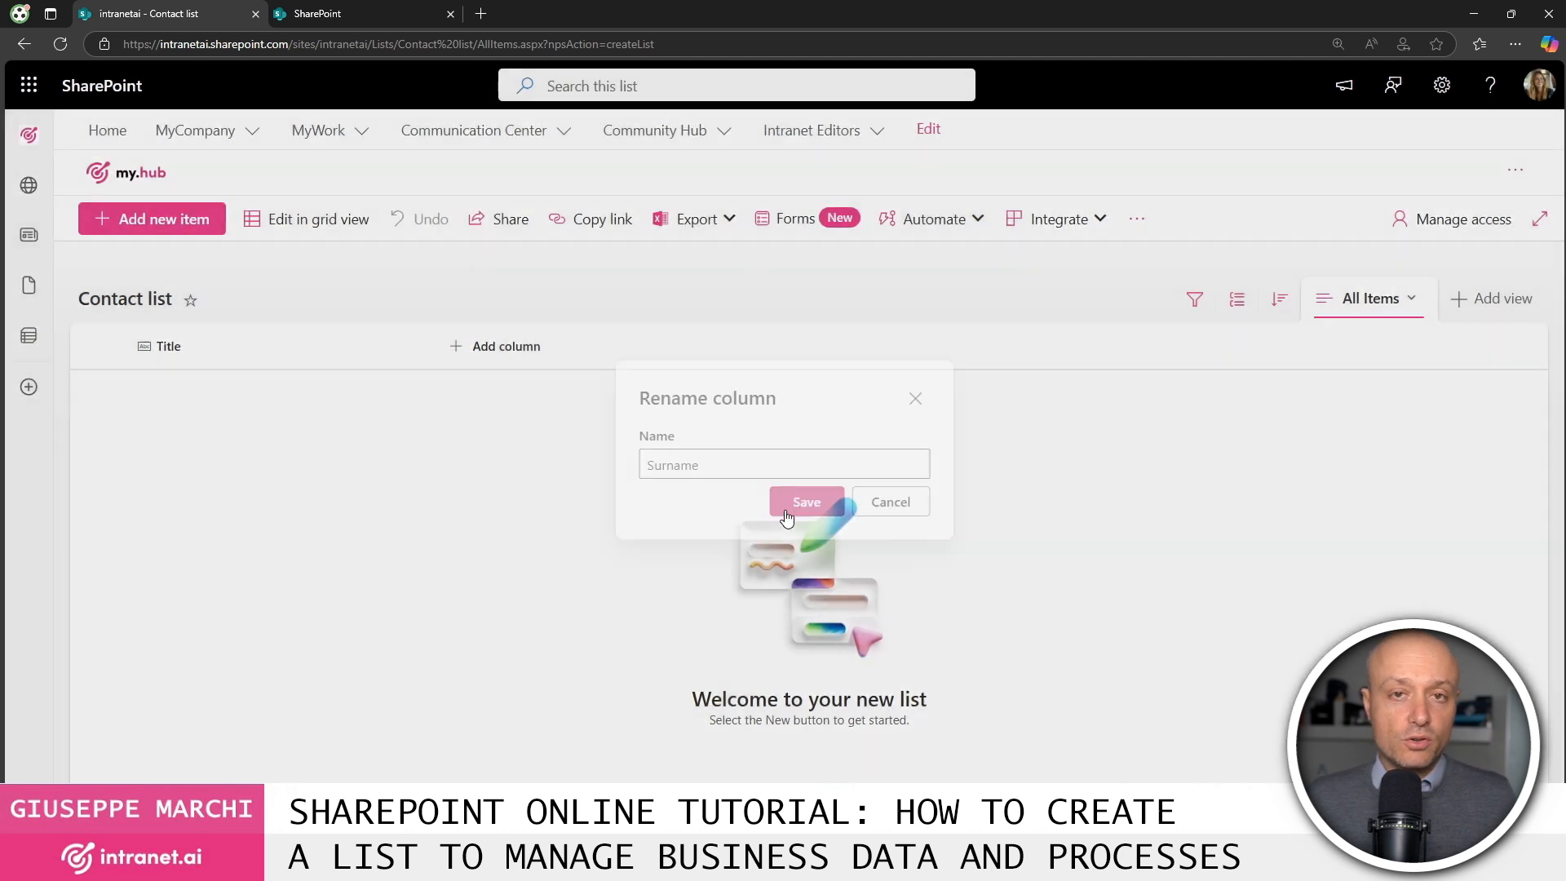
# Add two single line text columns named 'Name' and 'Email'.
pyautogui.click(493, 356)
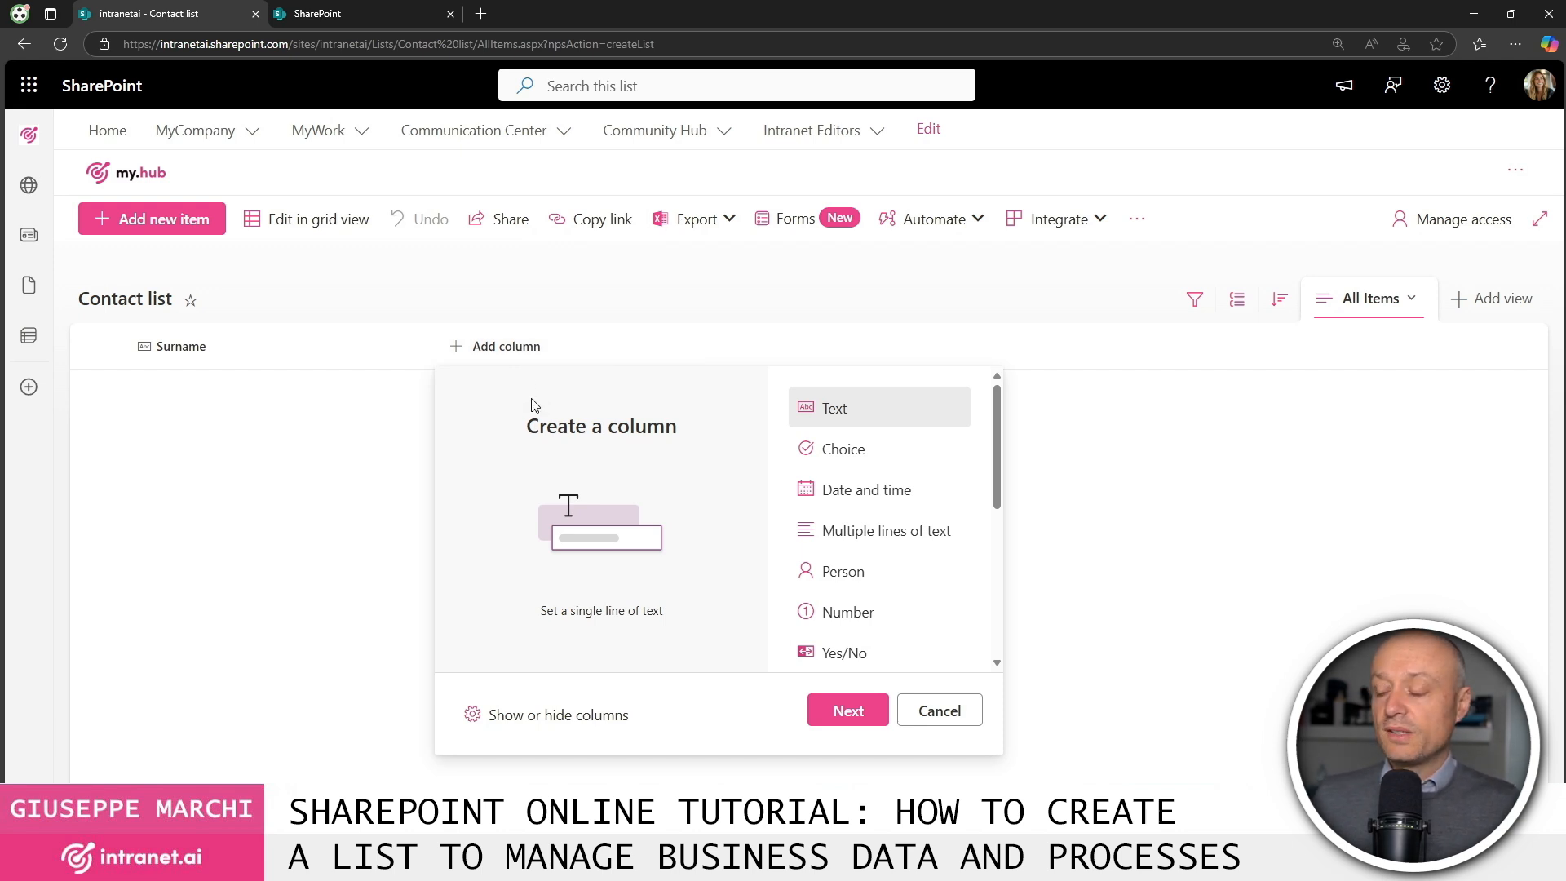
pyautogui.click(849, 711)
pyautogui.write('Name')
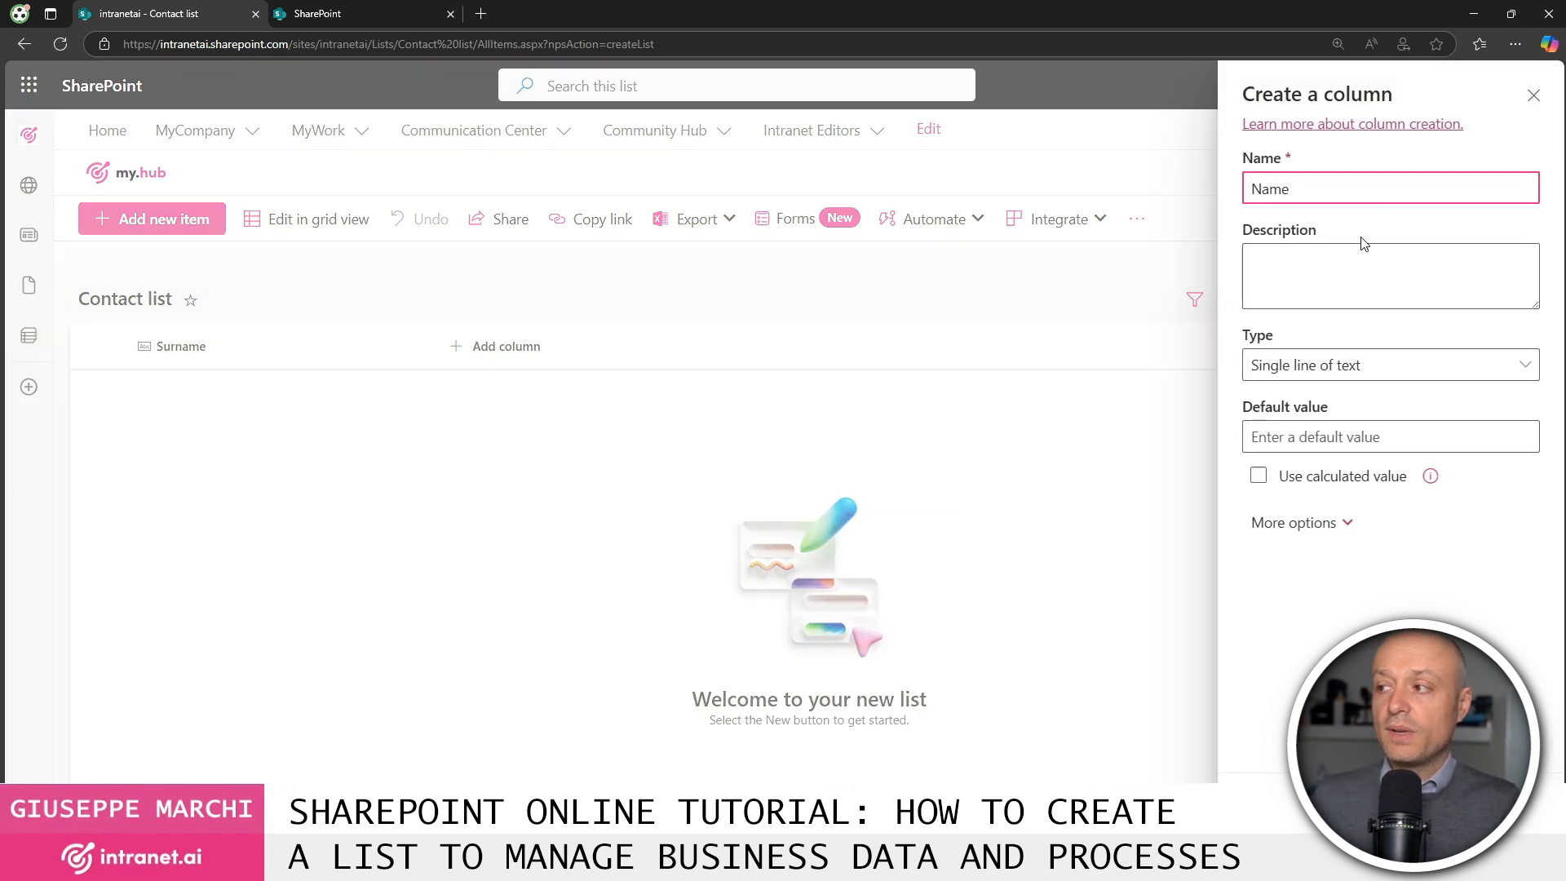
pyautogui.click(1269, 779)
pyautogui.click(650, 349)
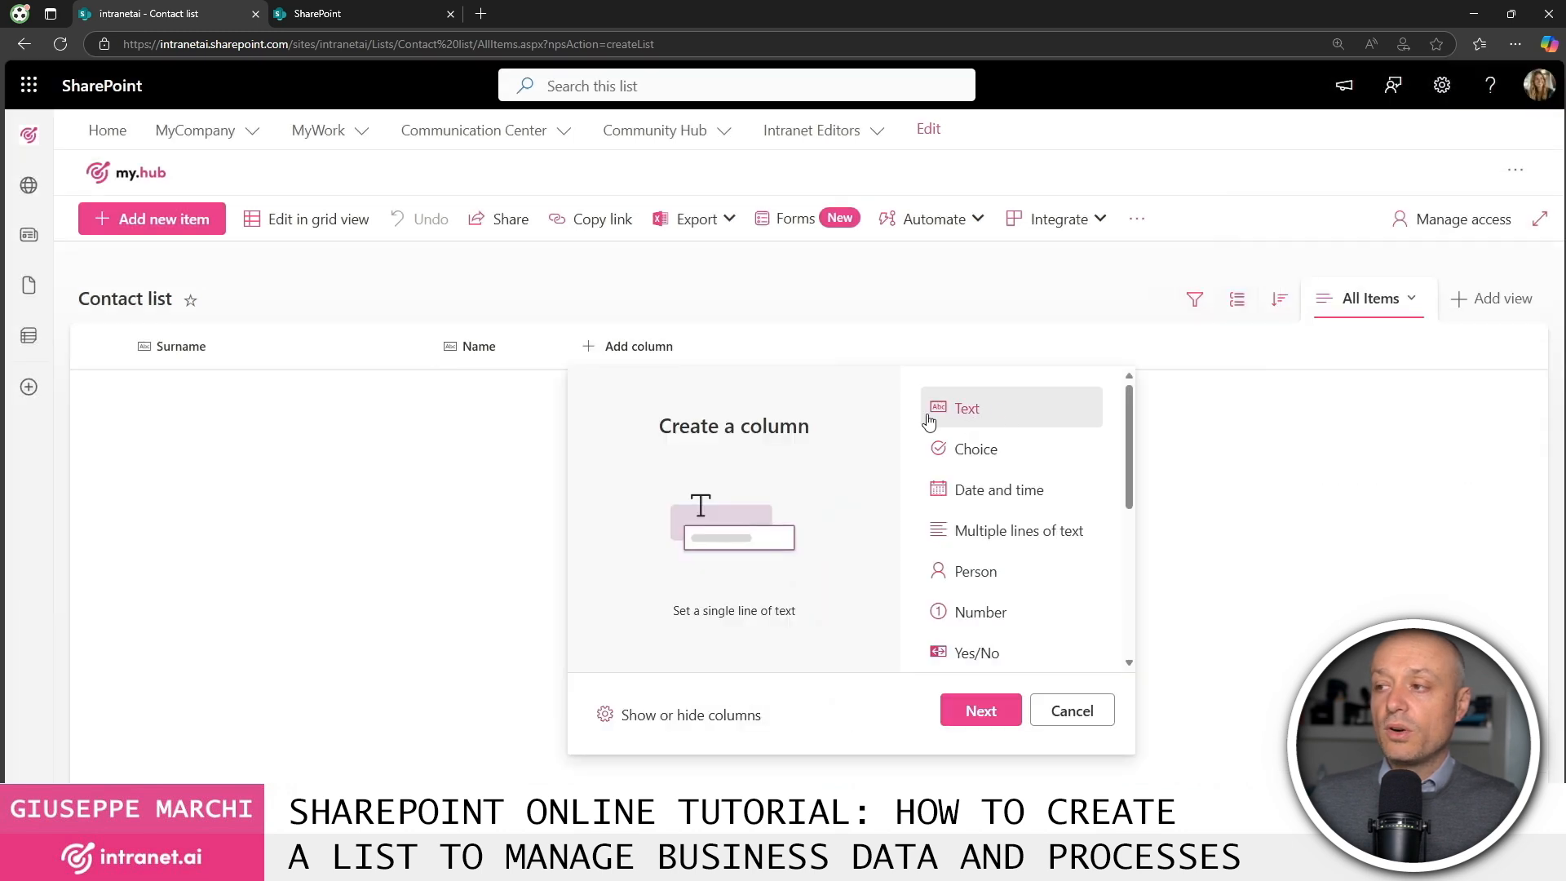
pyautogui.click(982, 711)
pyautogui.write('Email')
pyautogui.click(1269, 779)
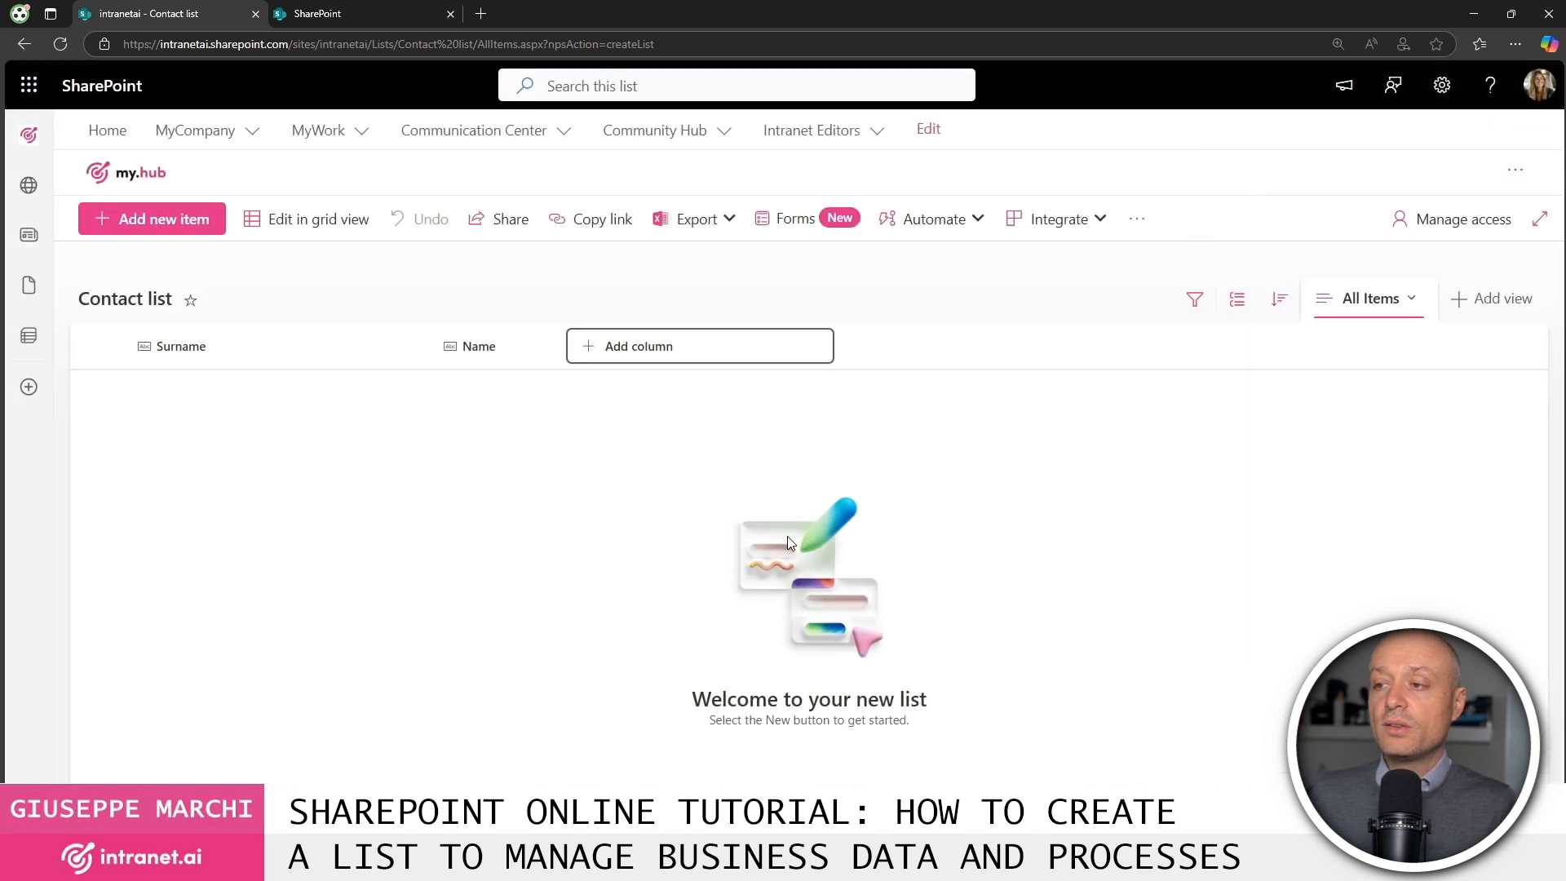
pyautogui.click(759, 357)
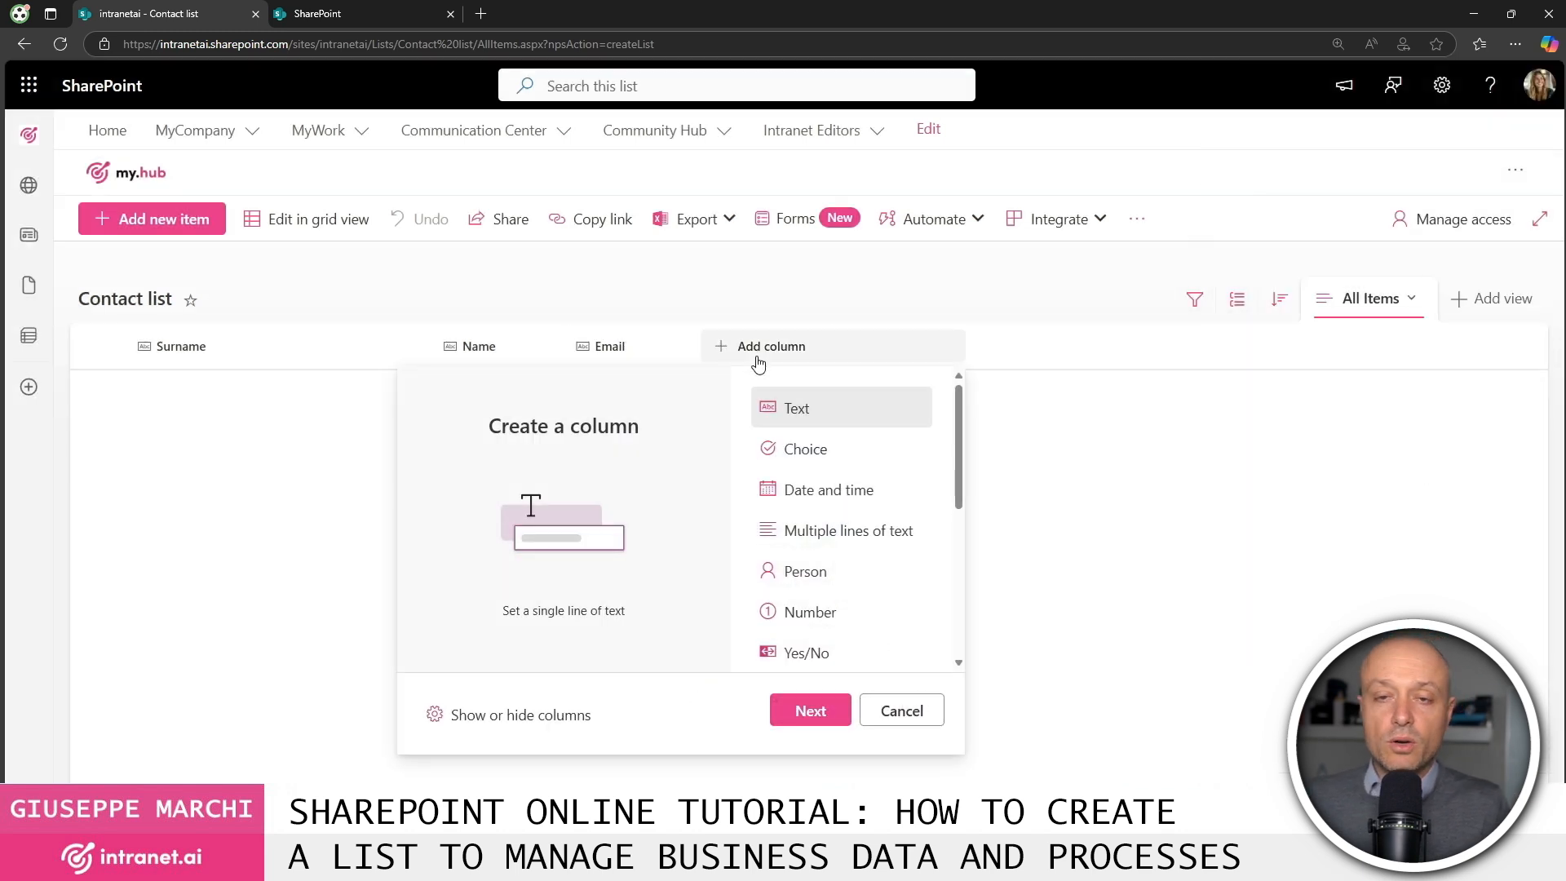
# Start a new Choice column named 'Contact type'.
pyautogui.click(848, 454)
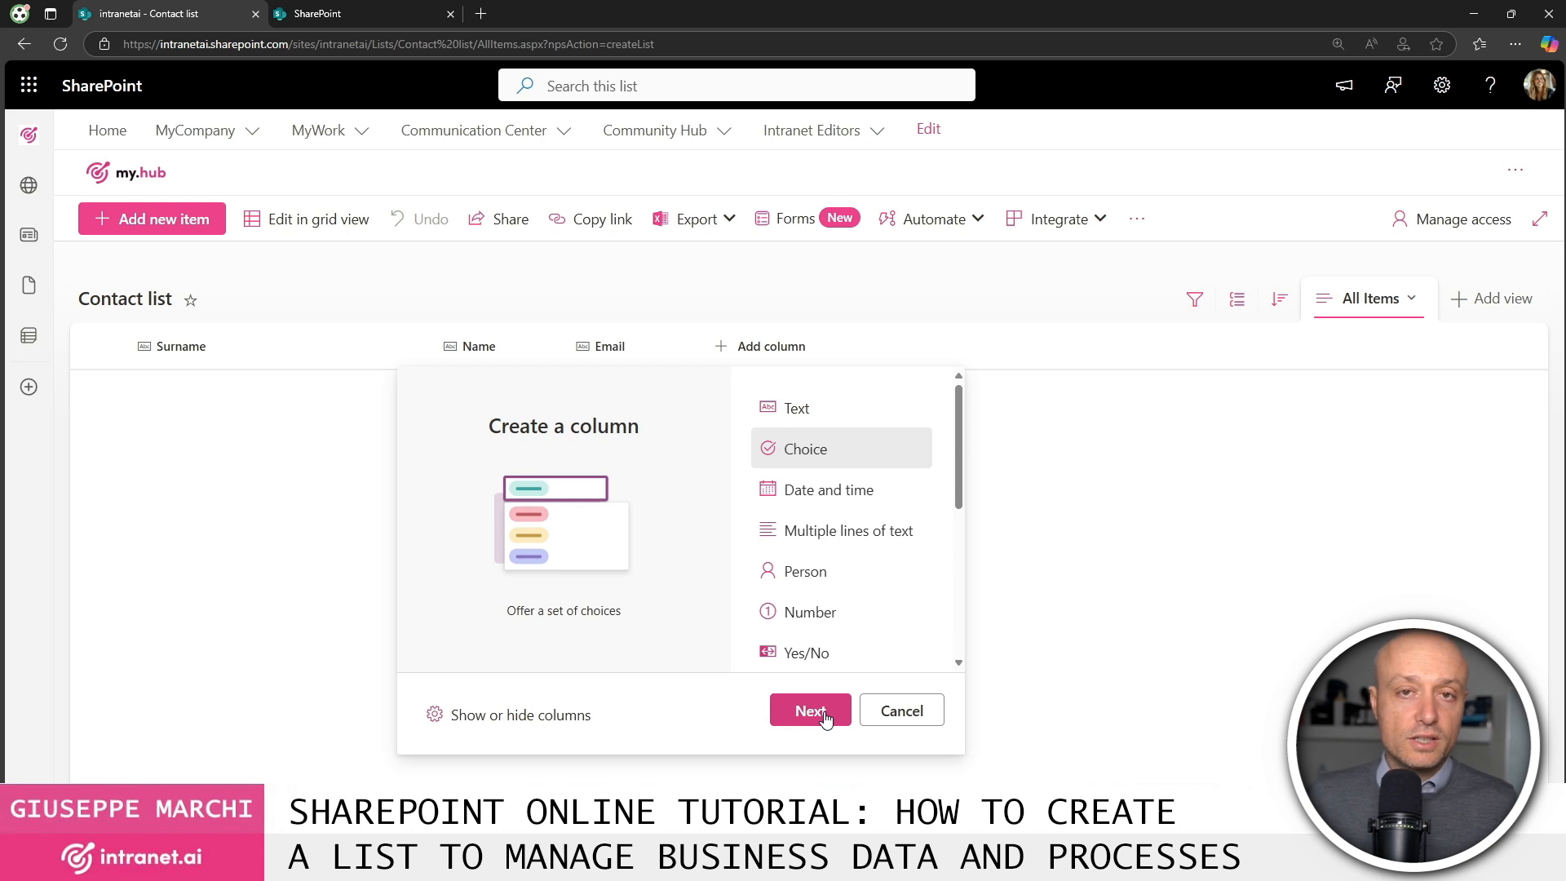
pyautogui.scroll(-5, 828, 454)
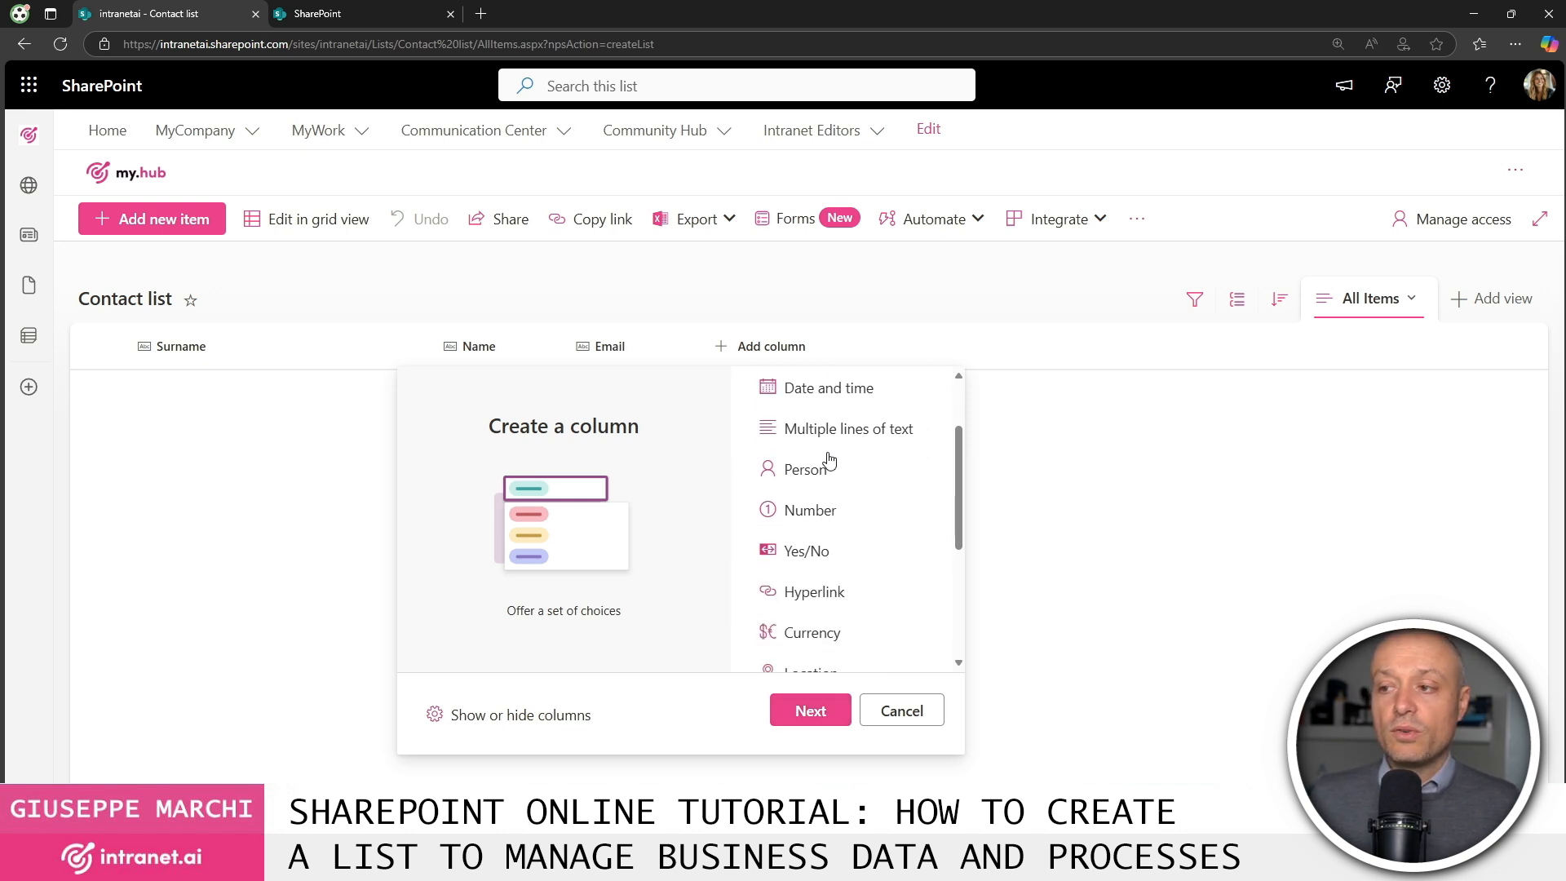
pyautogui.scroll(5, 840, 486)
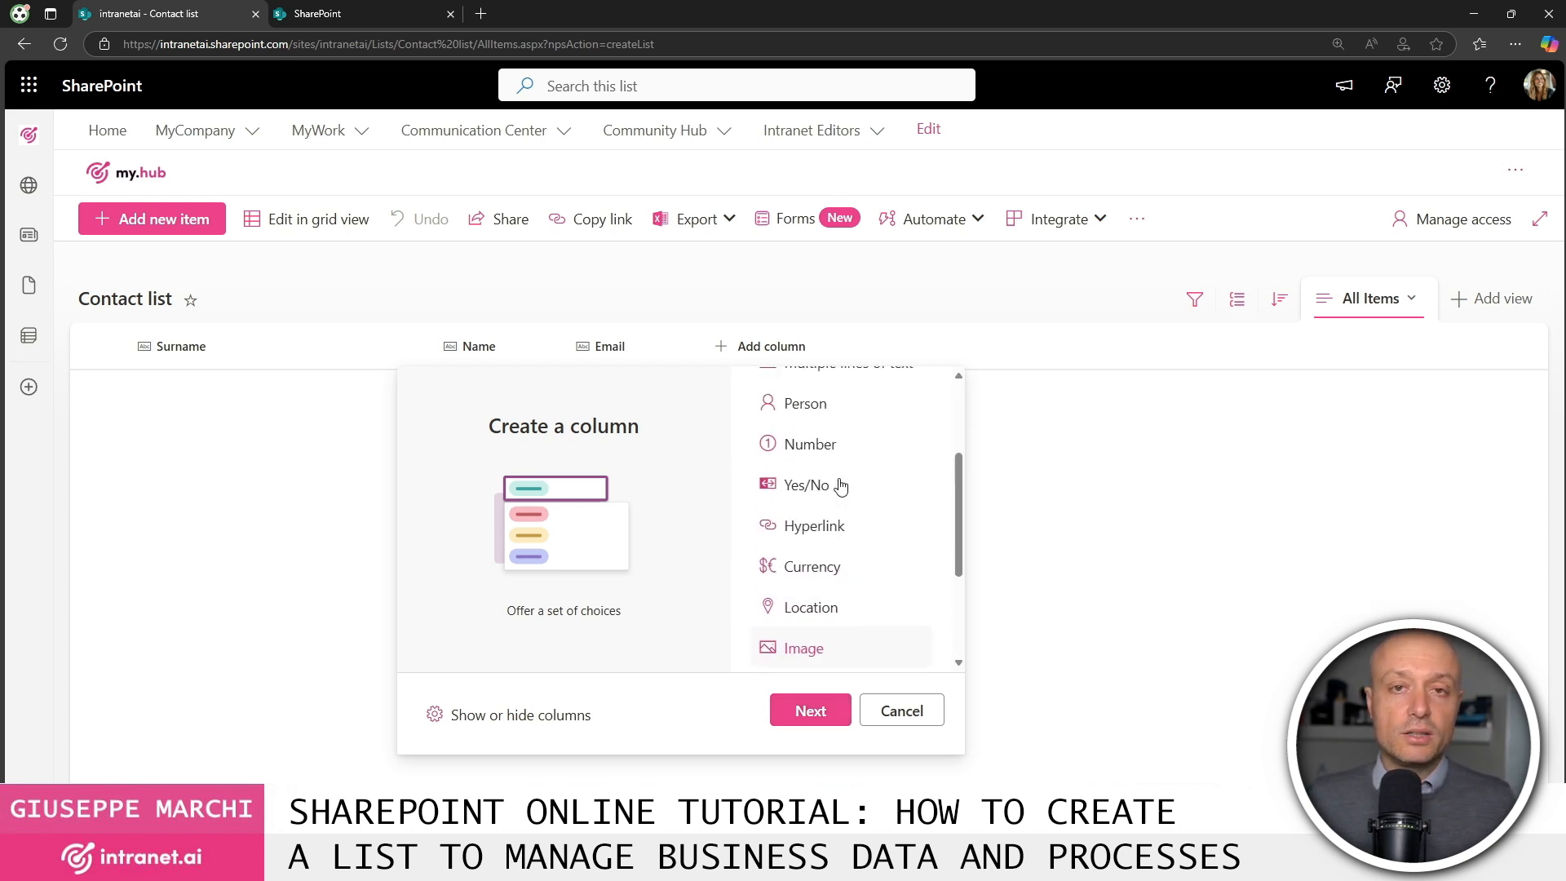
pyautogui.click(810, 710)
pyautogui.write('Contact type')
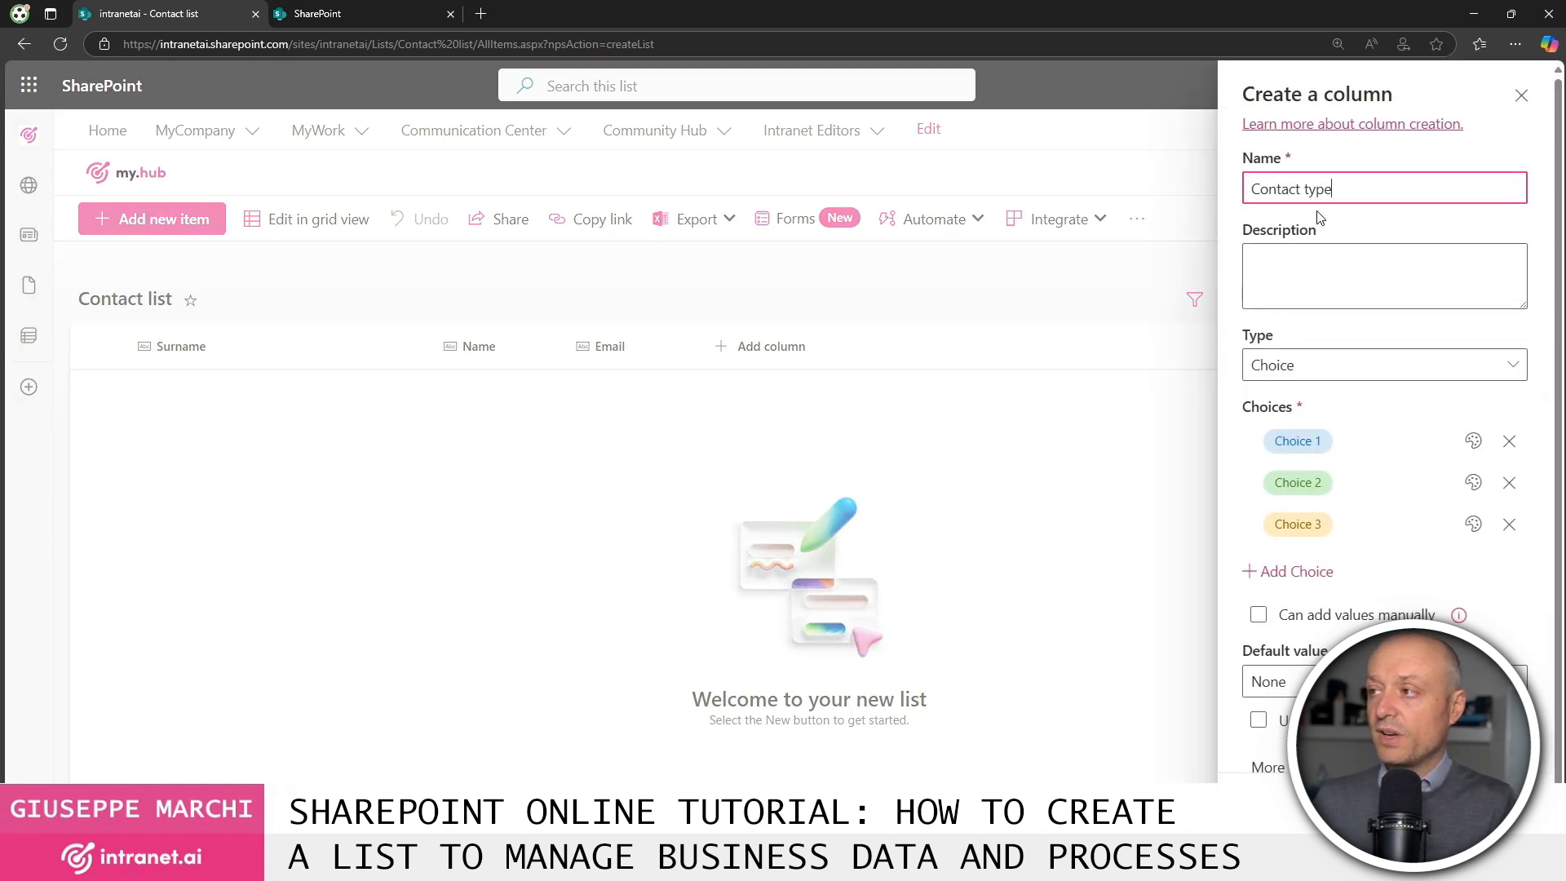
# Give it the choices Customer, Supplier and Employee and save the column.
pyautogui.click(1354, 442)
pyautogui.write('Customer')
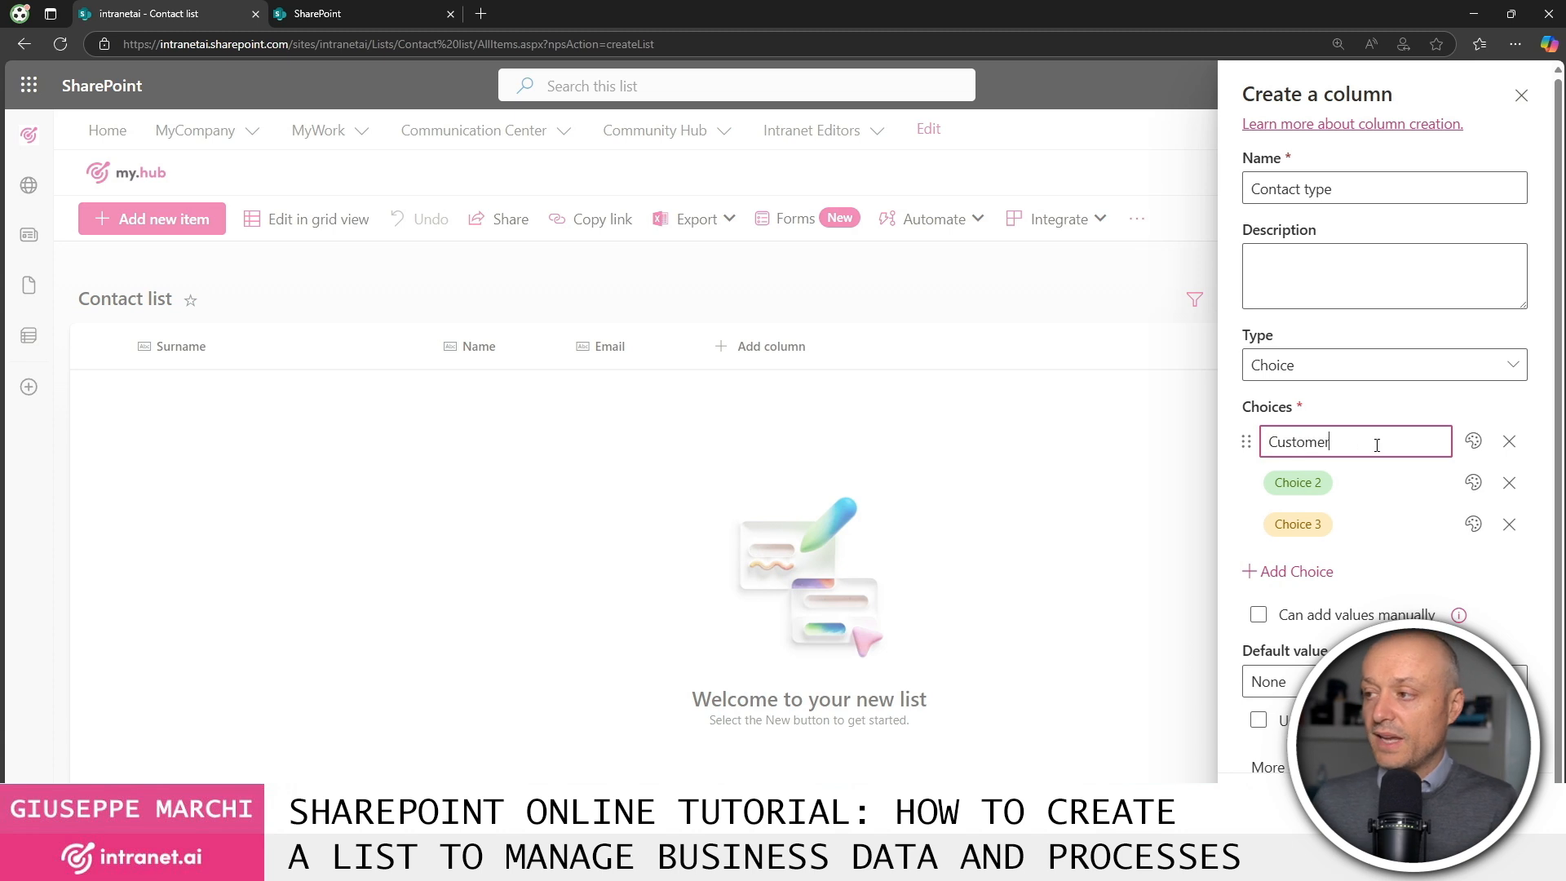
pyautogui.click(1380, 481)
pyautogui.write('Supp')
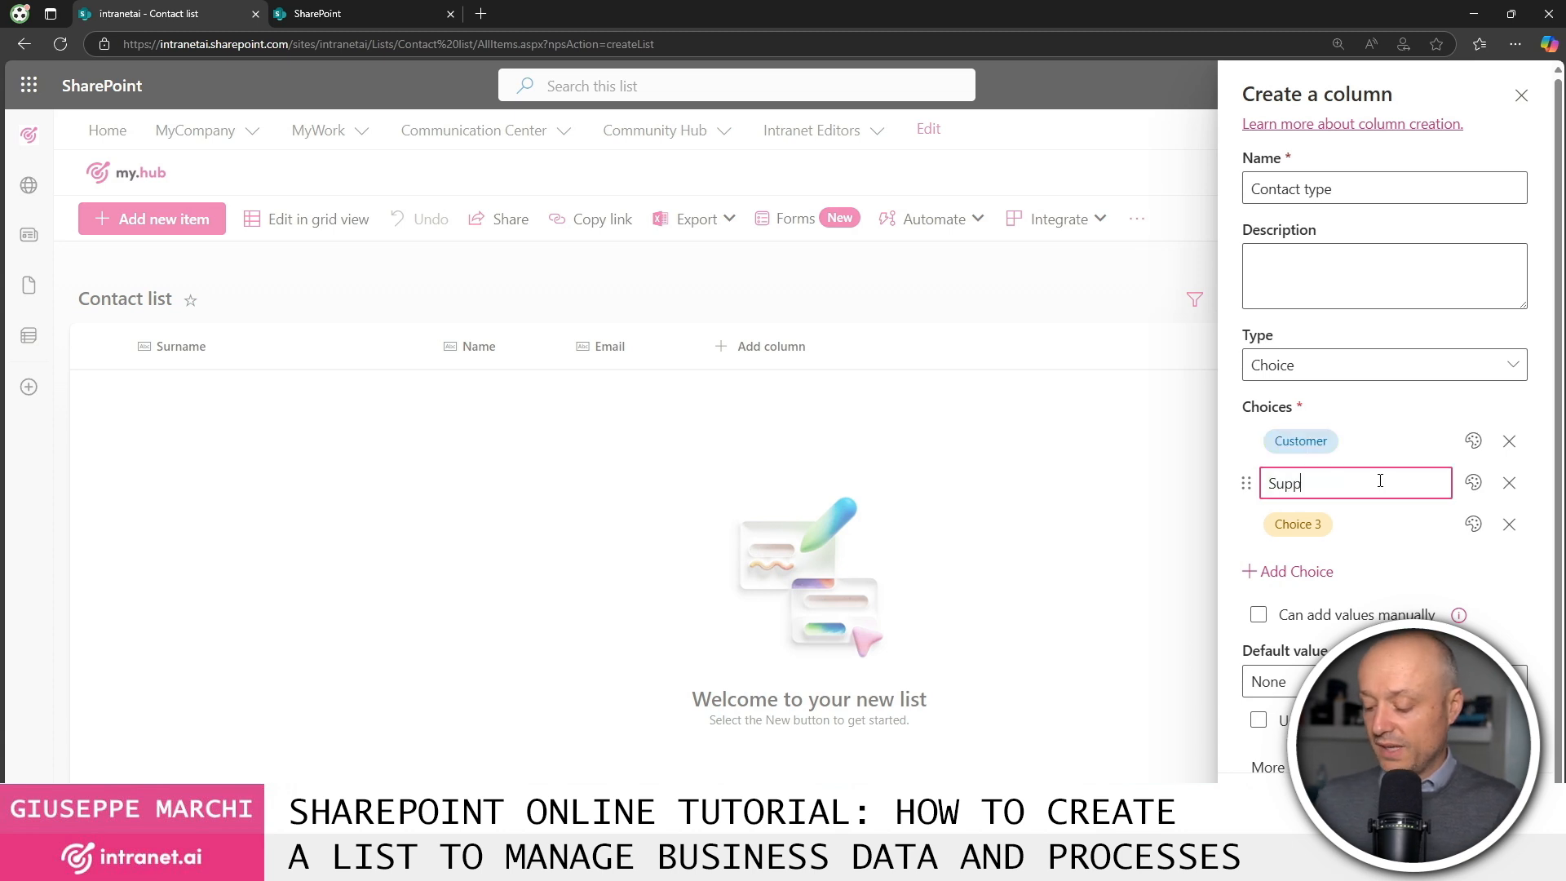
pyautogui.write('lier')
pyautogui.click(1377, 523)
pyautogui.write('Employee')
pyautogui.click(1401, 569)
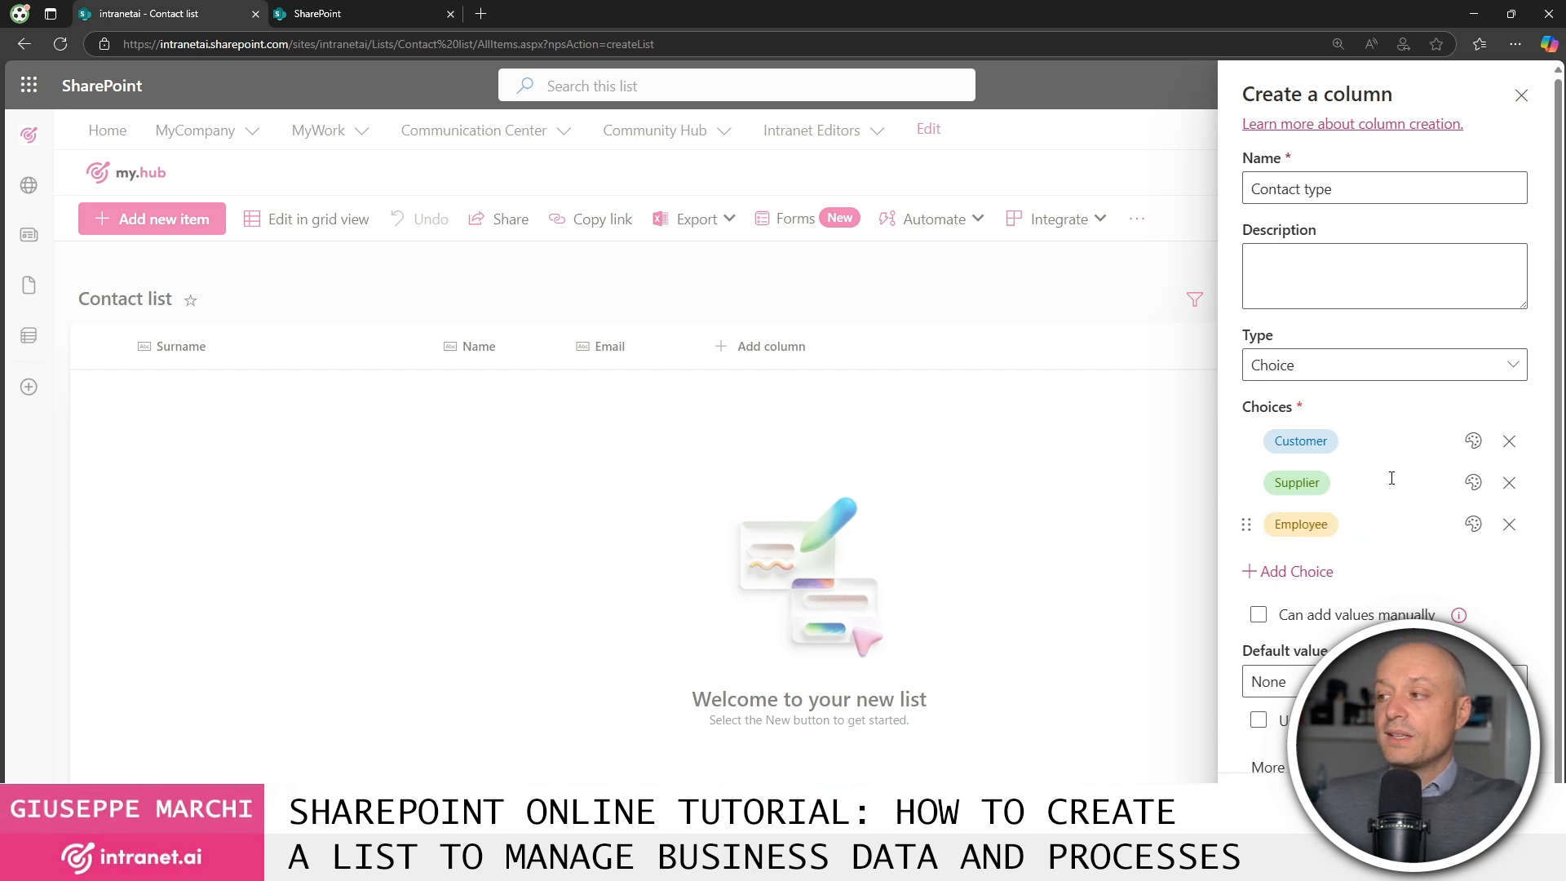
pyautogui.click(1474, 441)
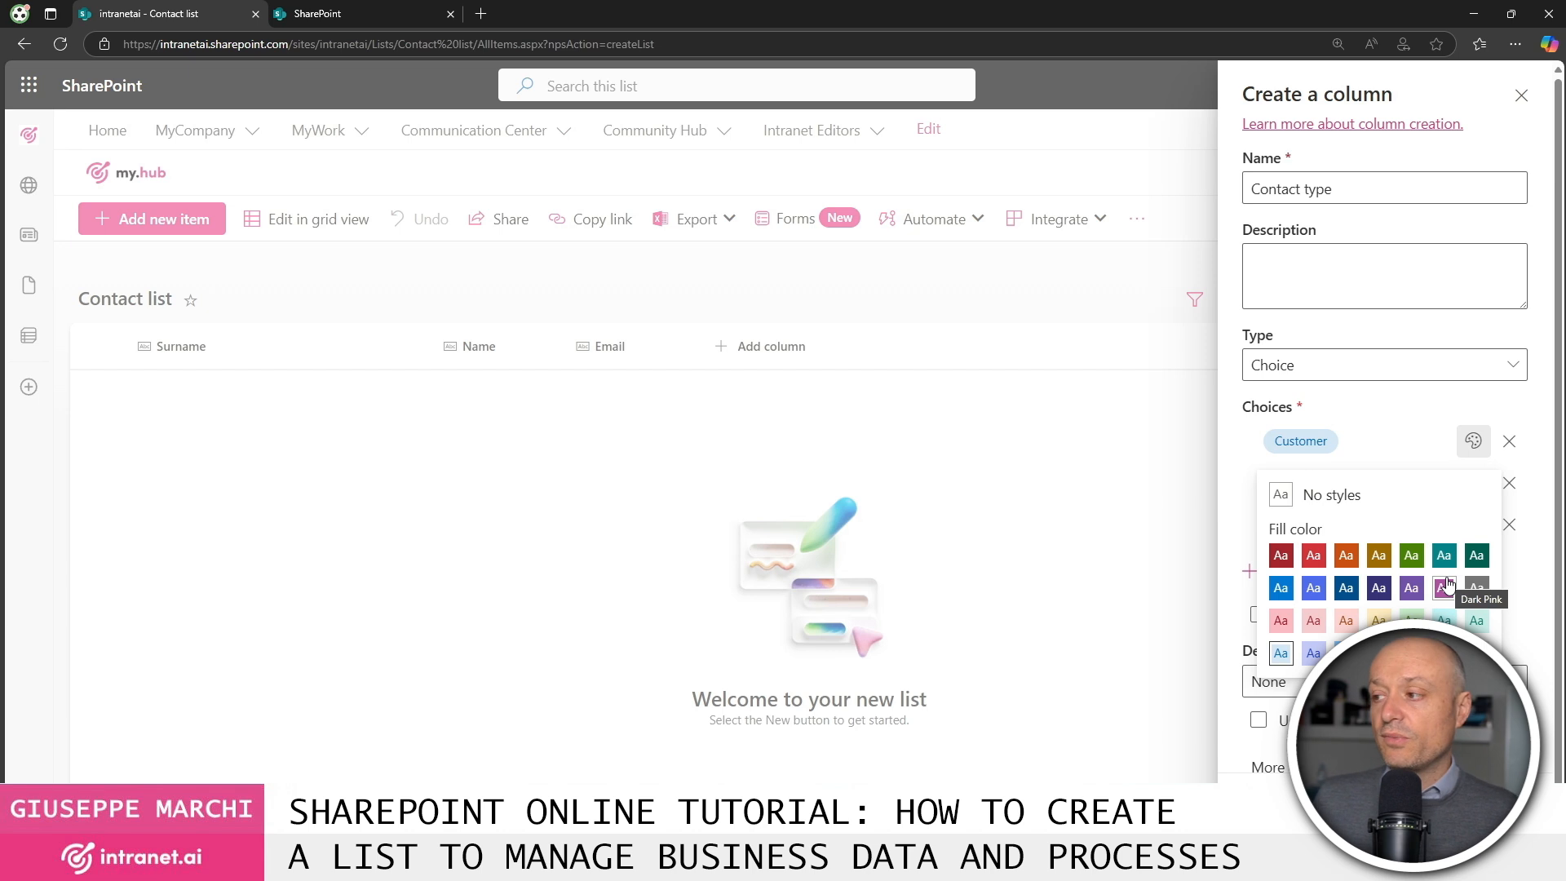
pyautogui.click(1477, 443)
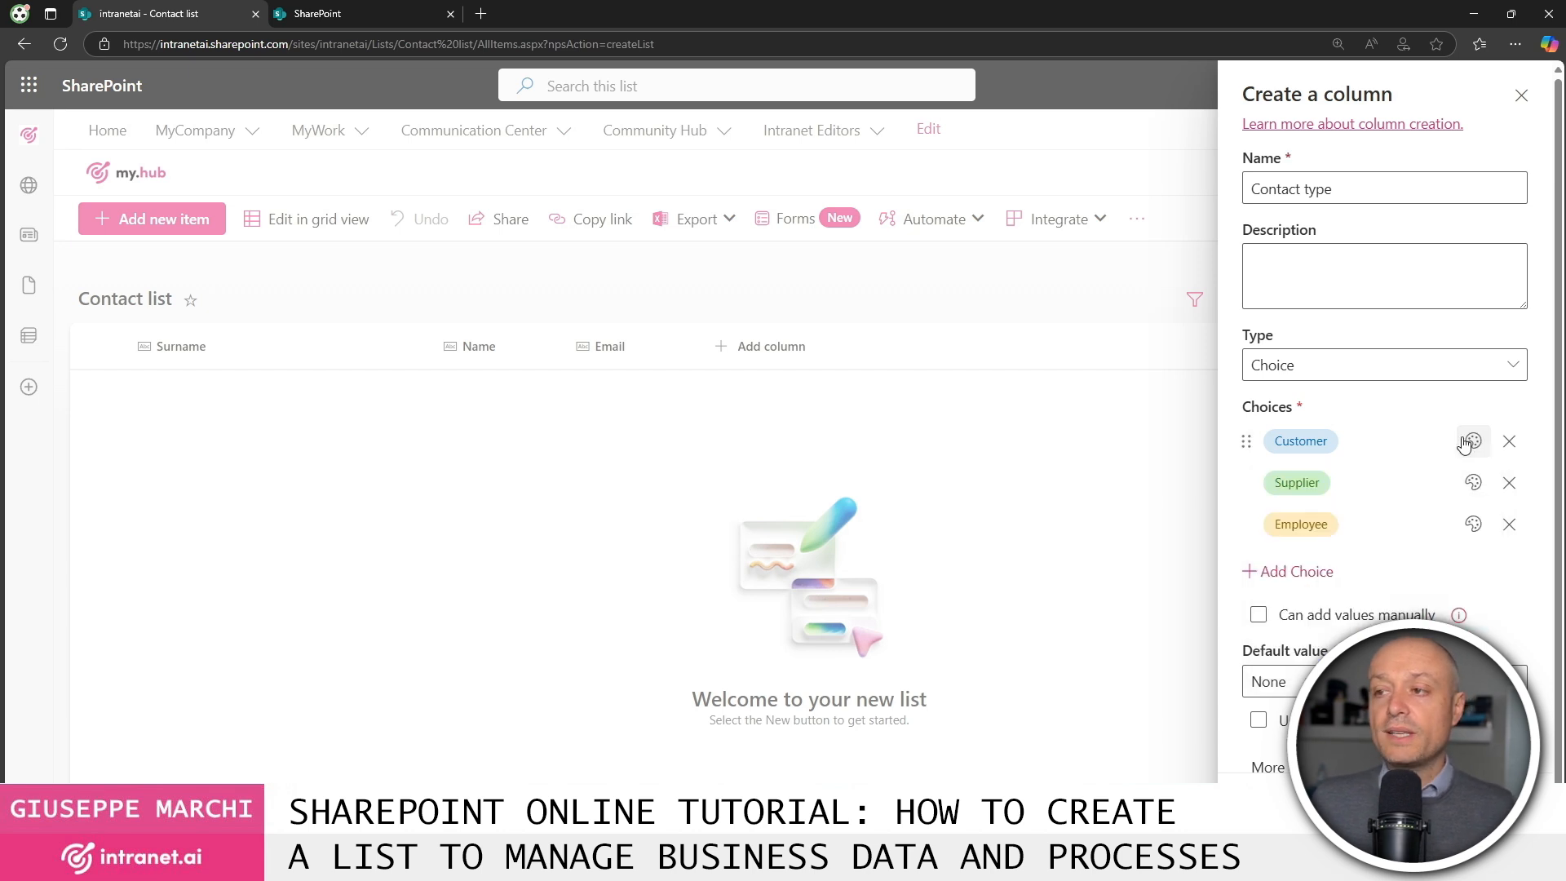
pyautogui.click(1274, 804)
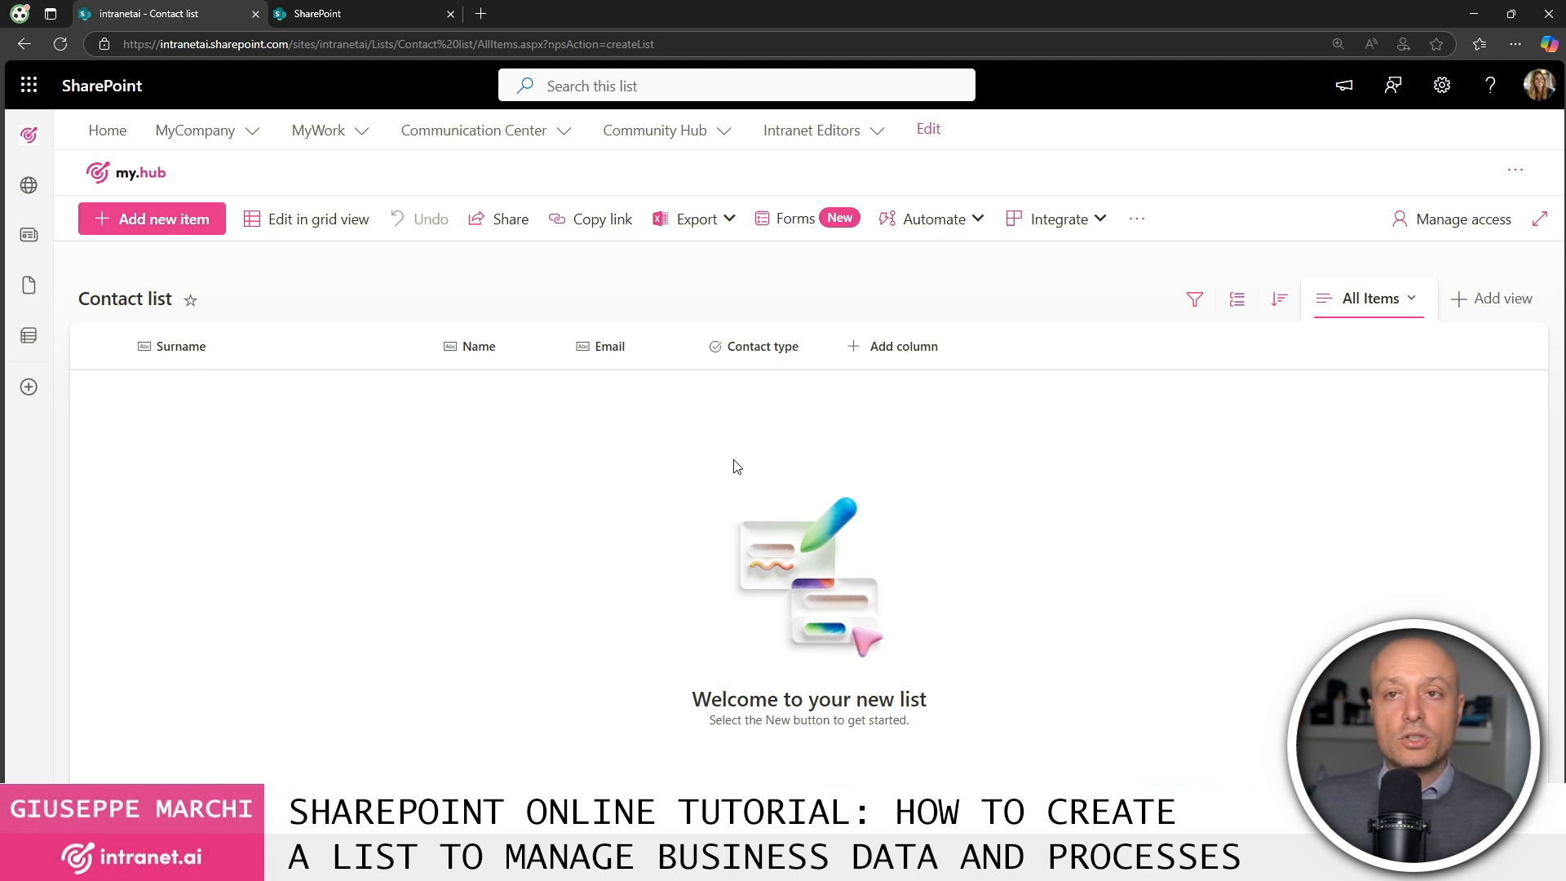
# Add an item with the contact's surname, first name and email, with Contact type Employee.
pyautogui.click(166, 231)
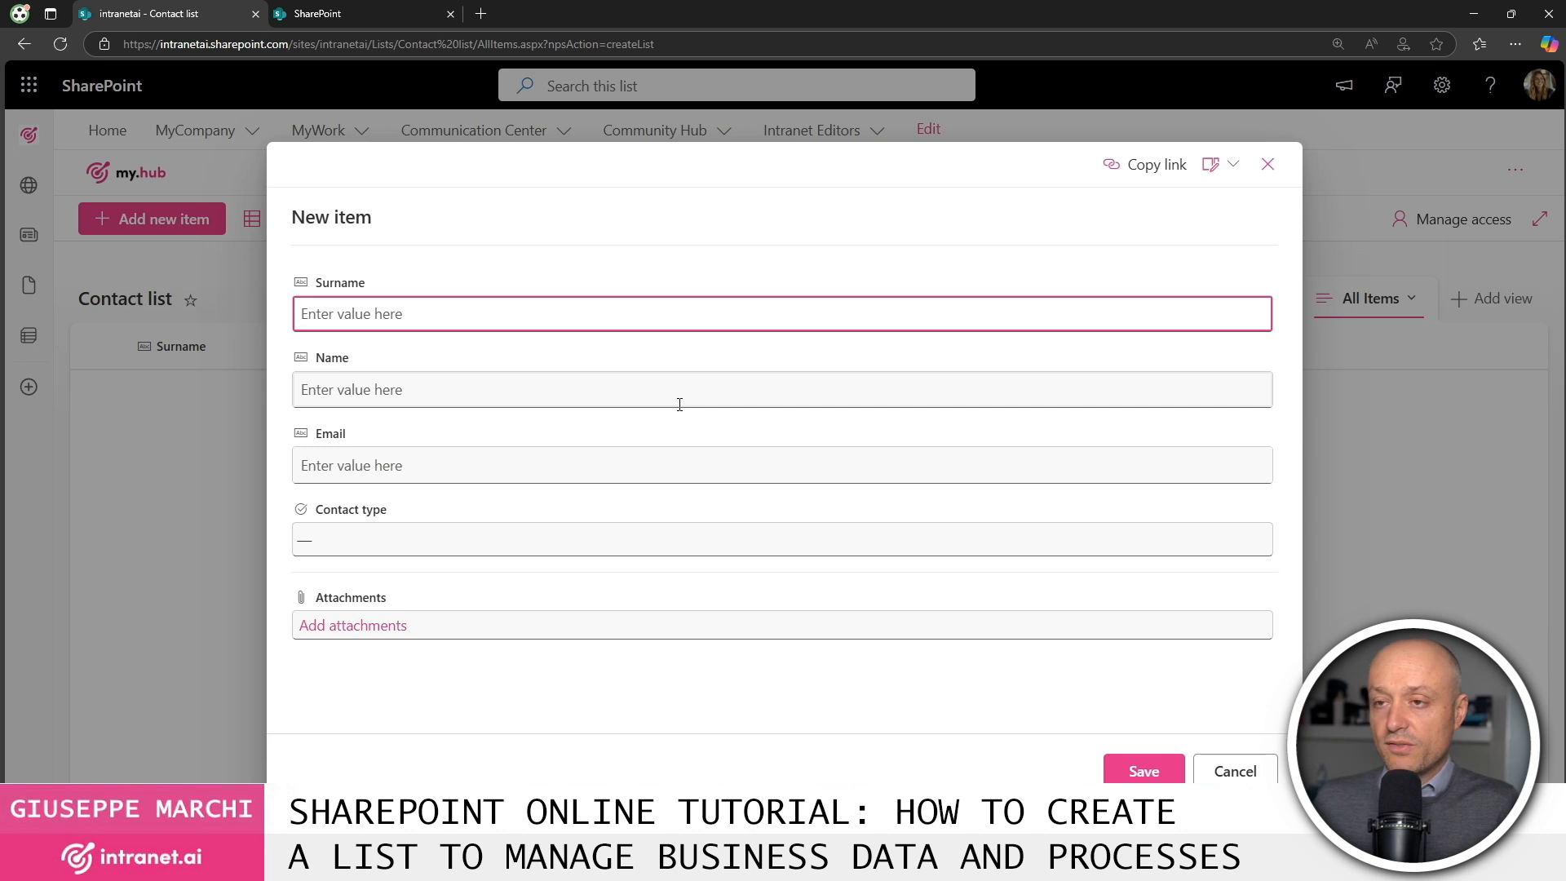
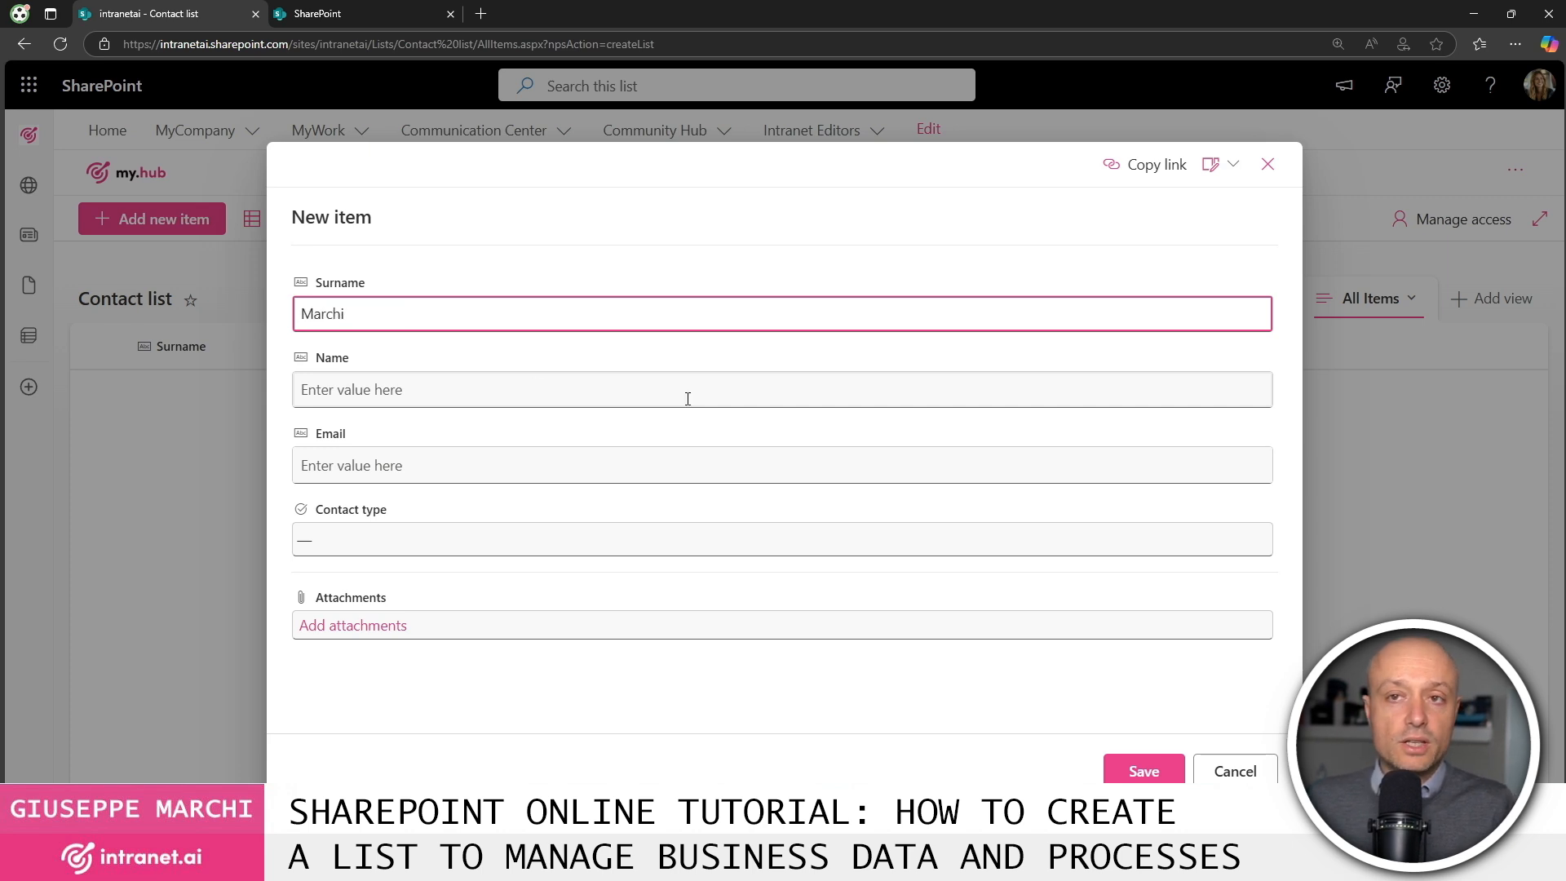
pyautogui.click(456, 382)
pyautogui.press('Tab')
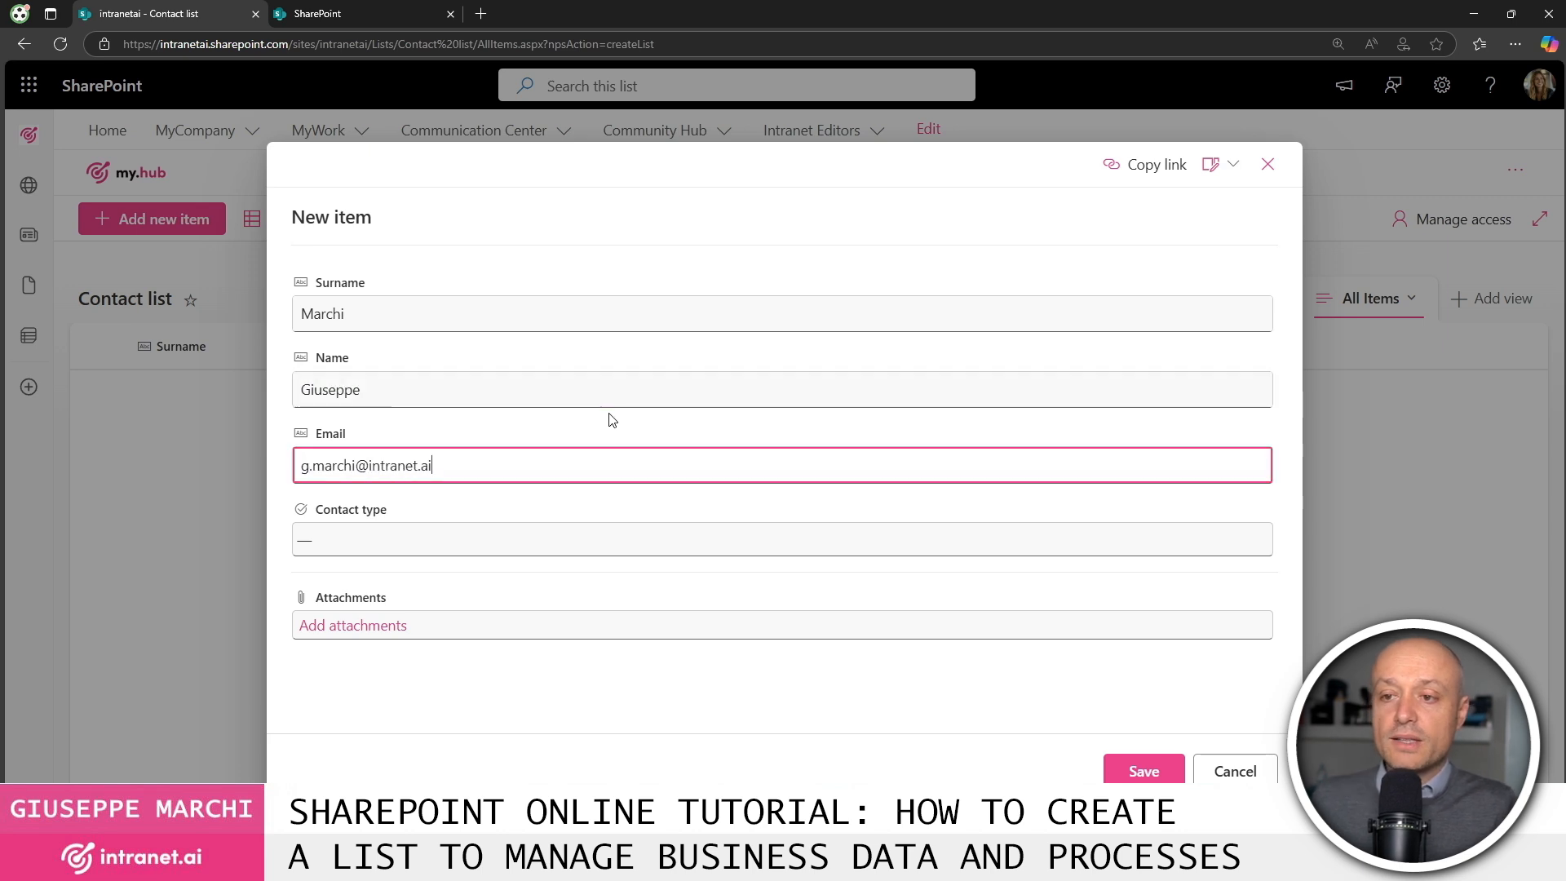
pyautogui.click(427, 540)
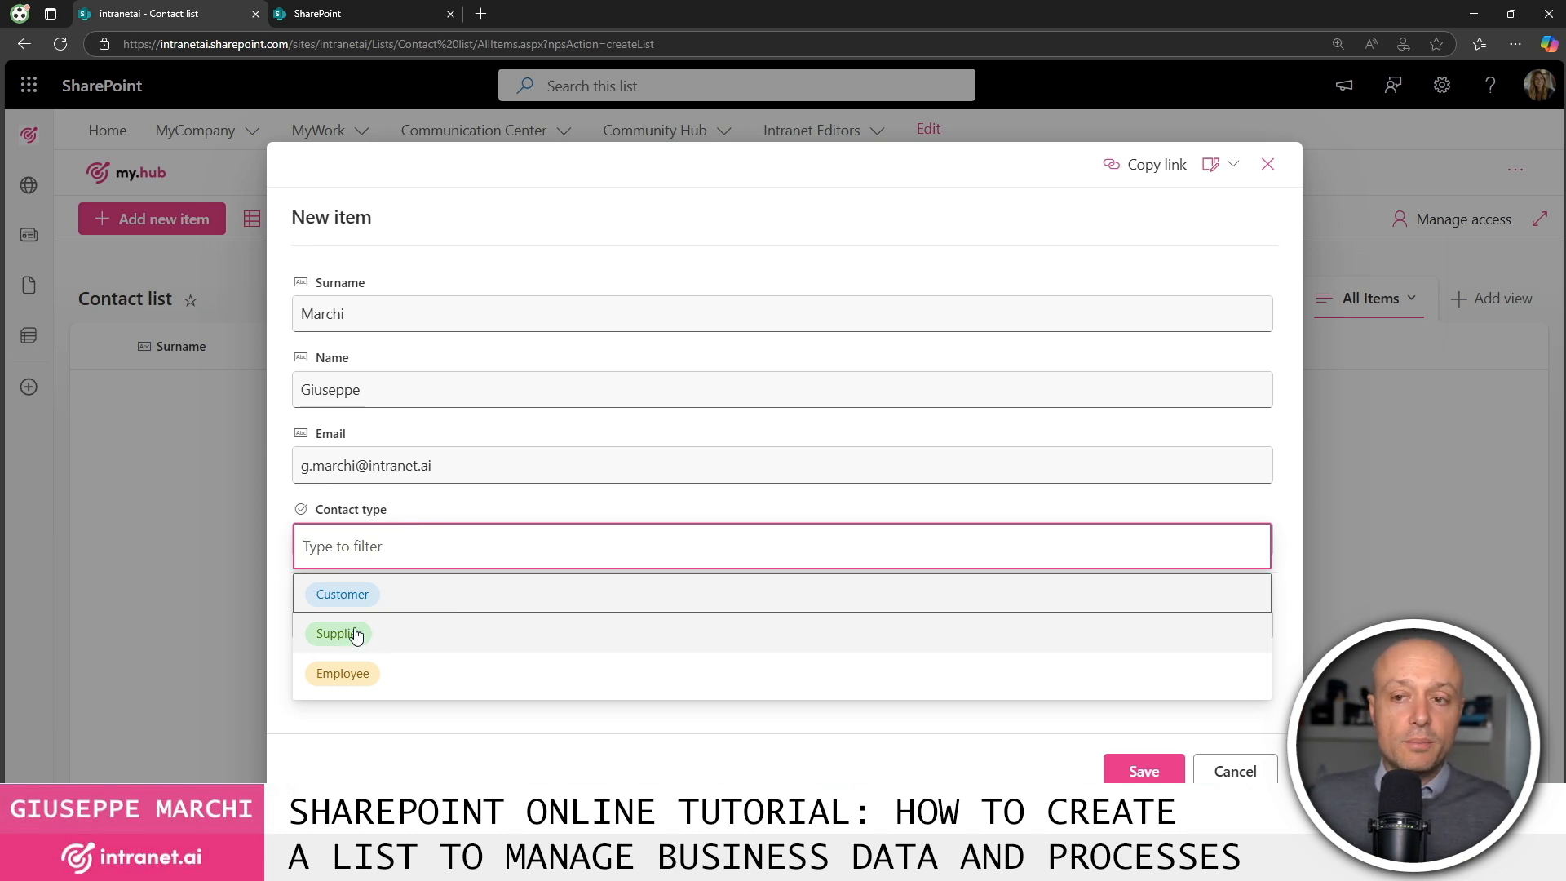
pyautogui.click(357, 674)
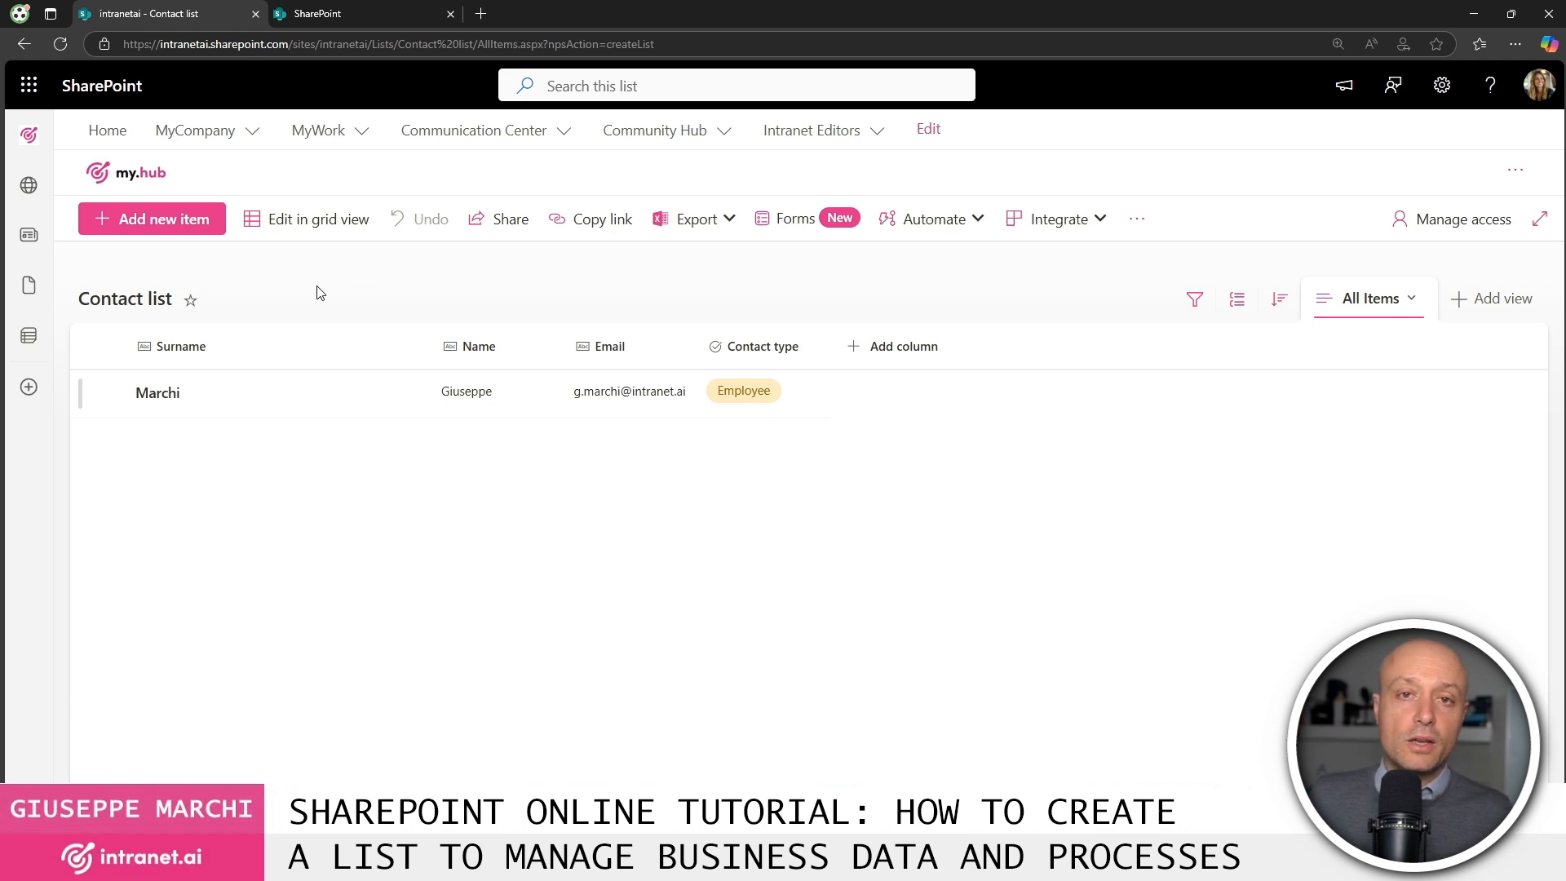
# In grid view, add a new row with the second contact's surname, first name and email.
pyautogui.click(321, 228)
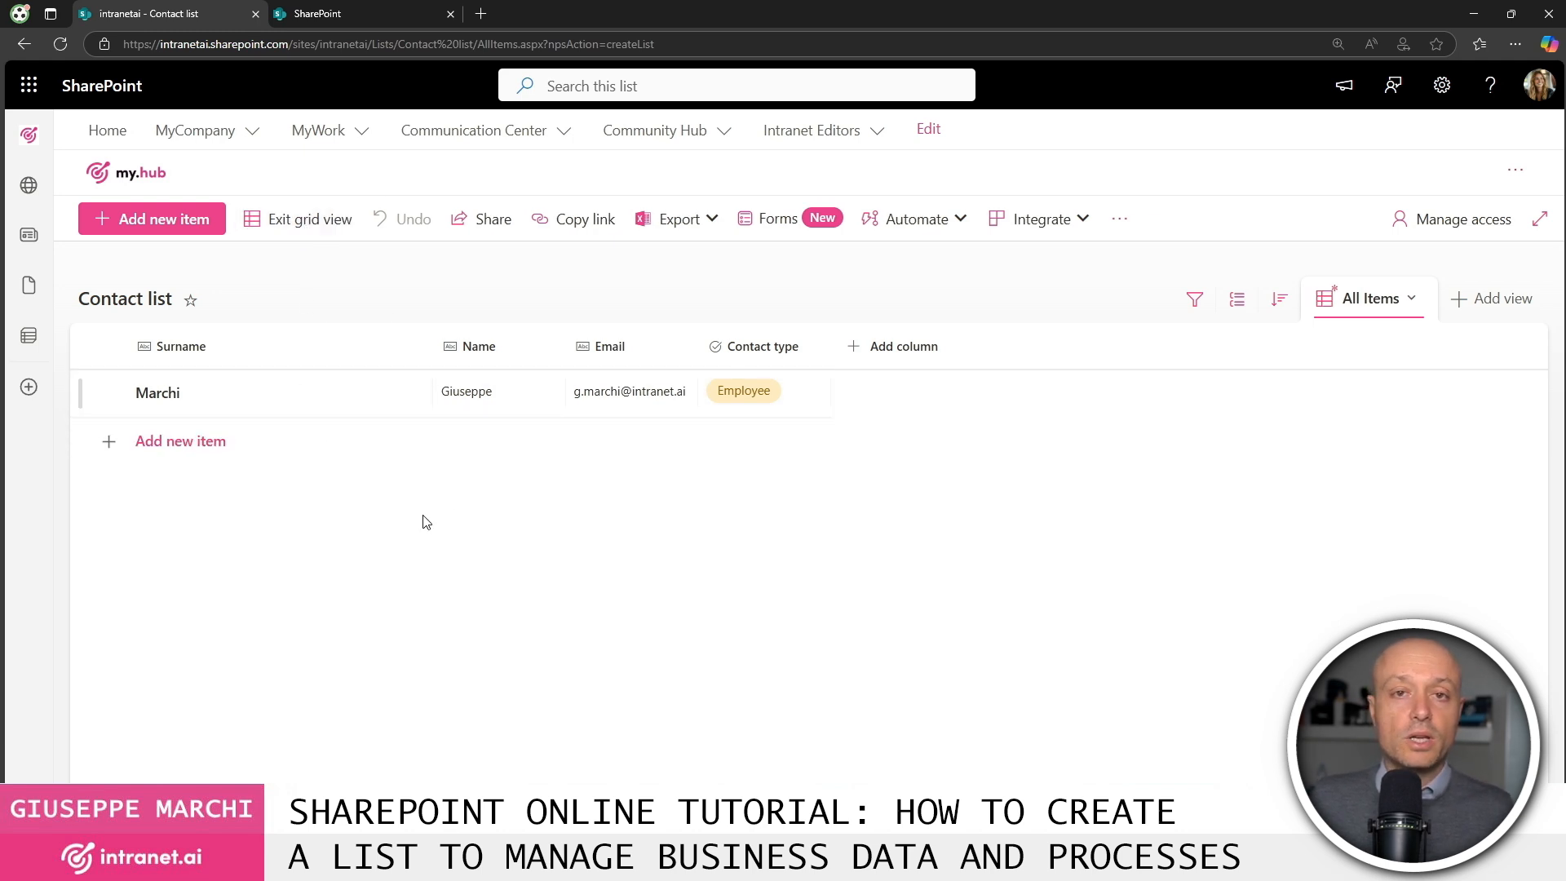
pyautogui.click(196, 454)
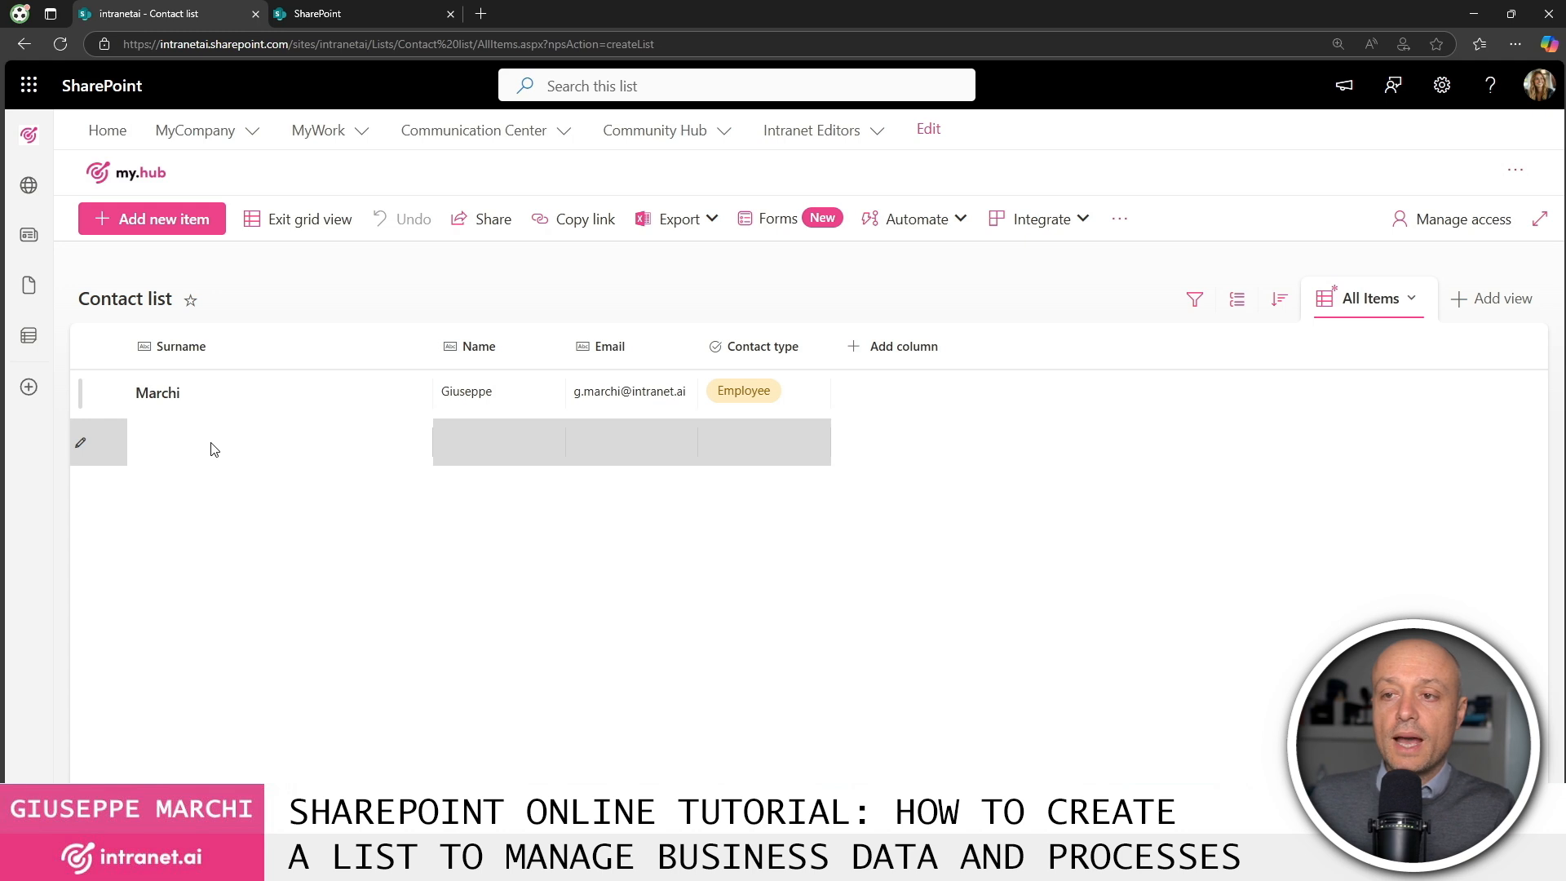
pyautogui.click(284, 435)
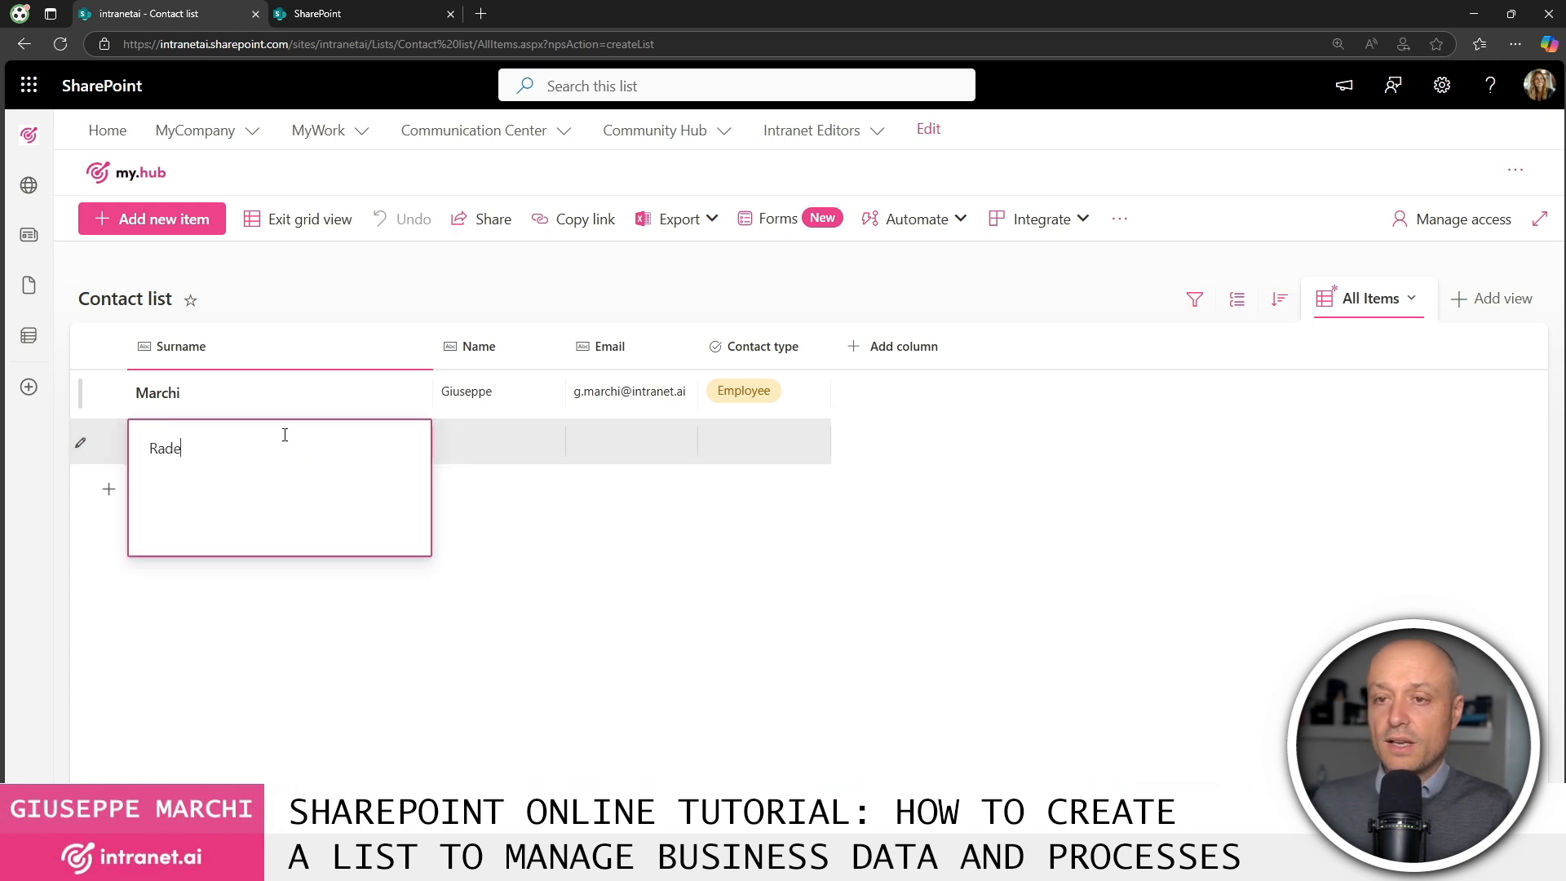
pyautogui.press('Tab')
pyautogui.press('Tab')
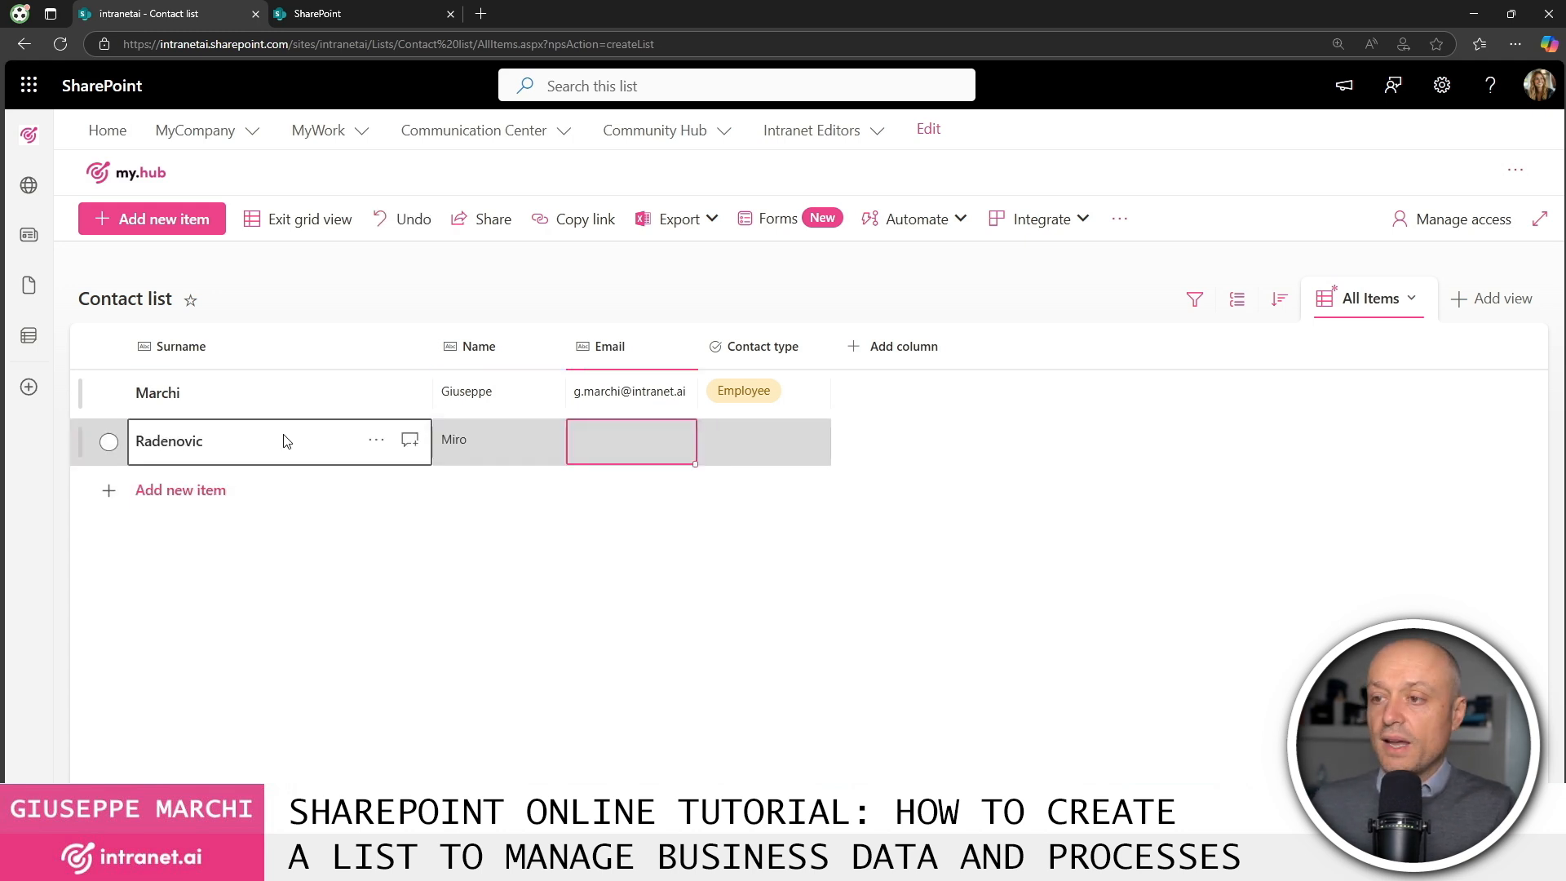
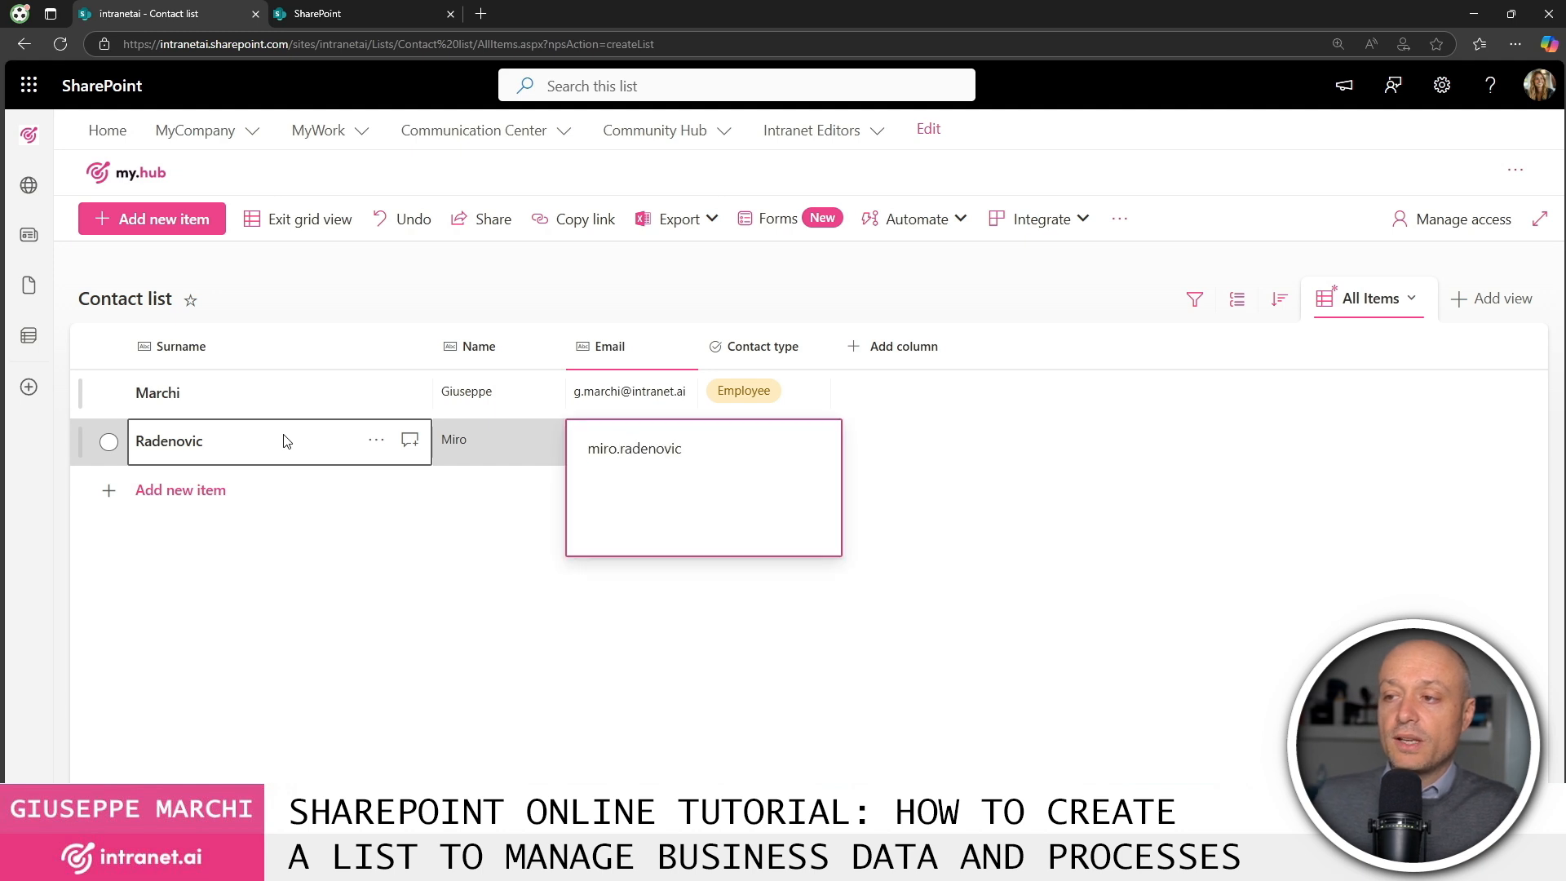
pyautogui.press('Tab')
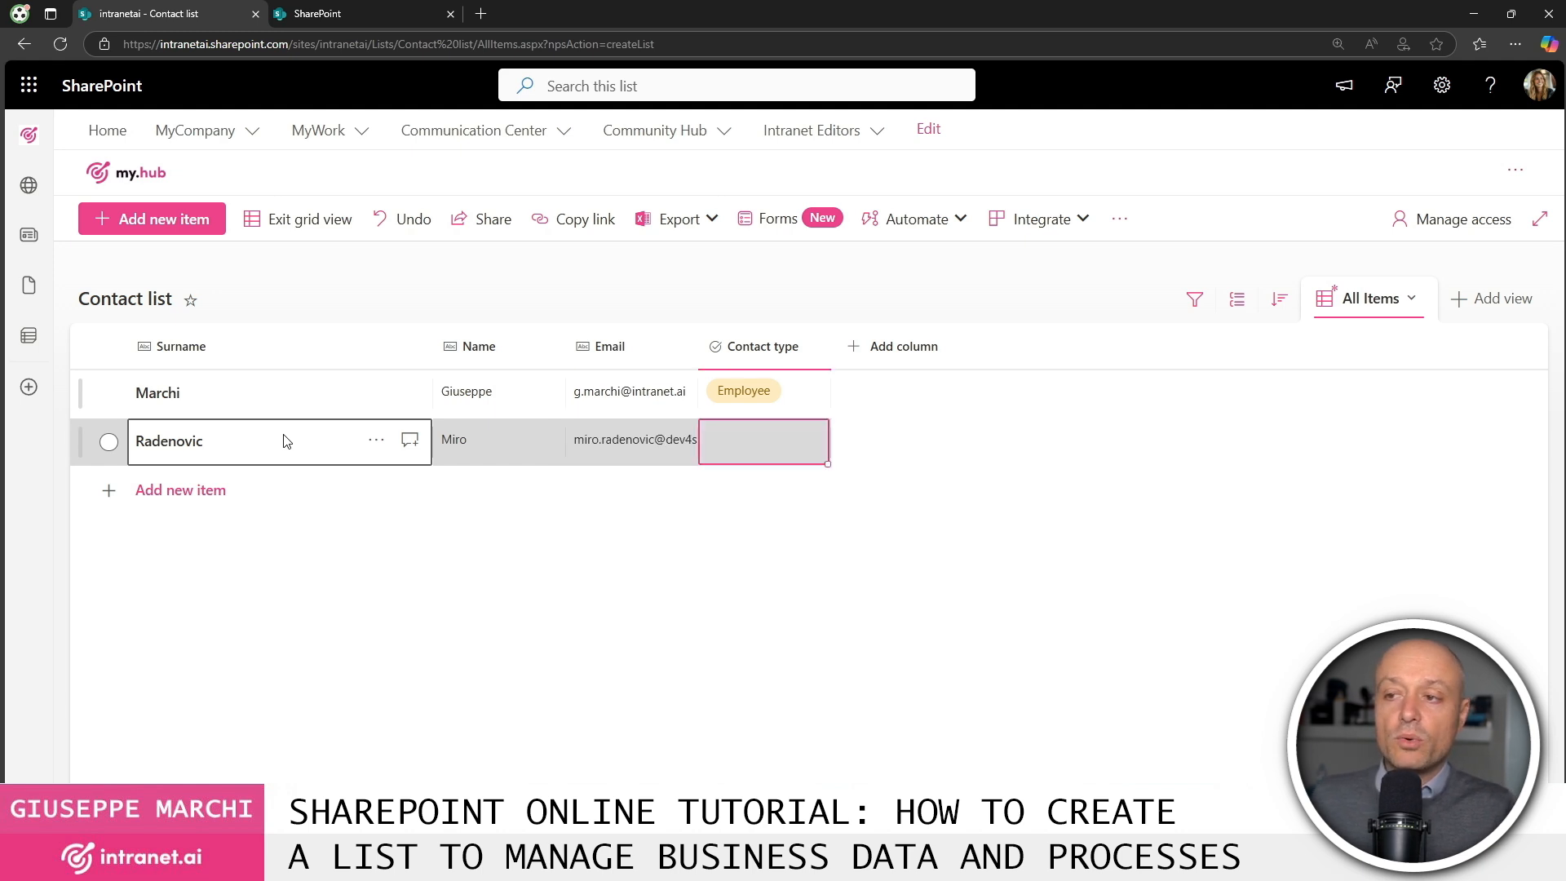
# Set that row's Contact type to Customer, widen the Email column, and exit grid view.
pyautogui.click(786, 442)
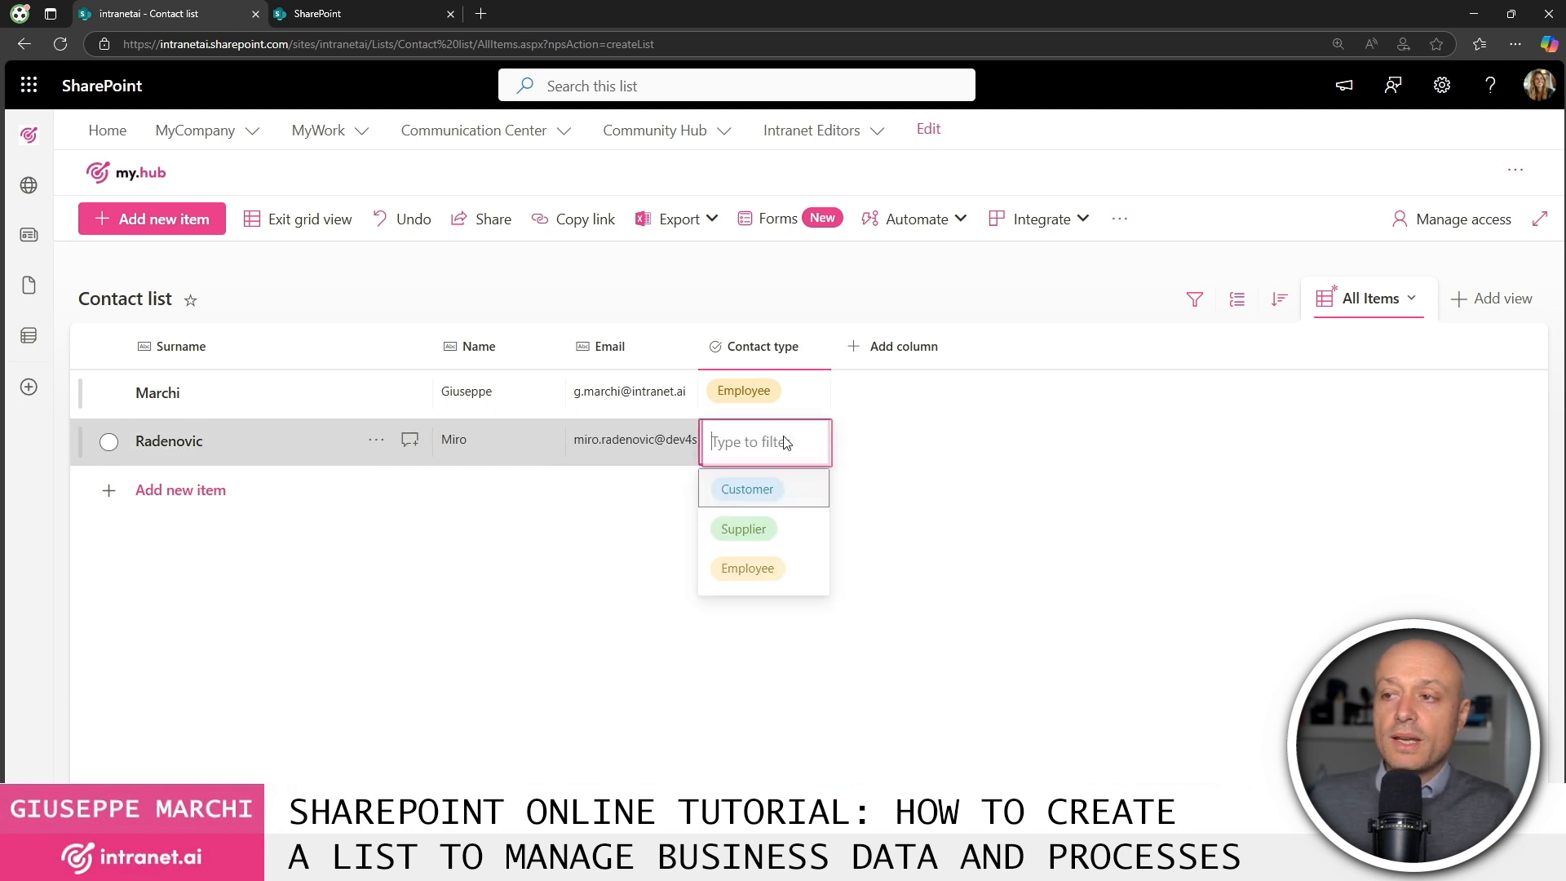
pyautogui.click(757, 499)
pyautogui.moveTo(697, 349); pyautogui.dragTo(813, 351)
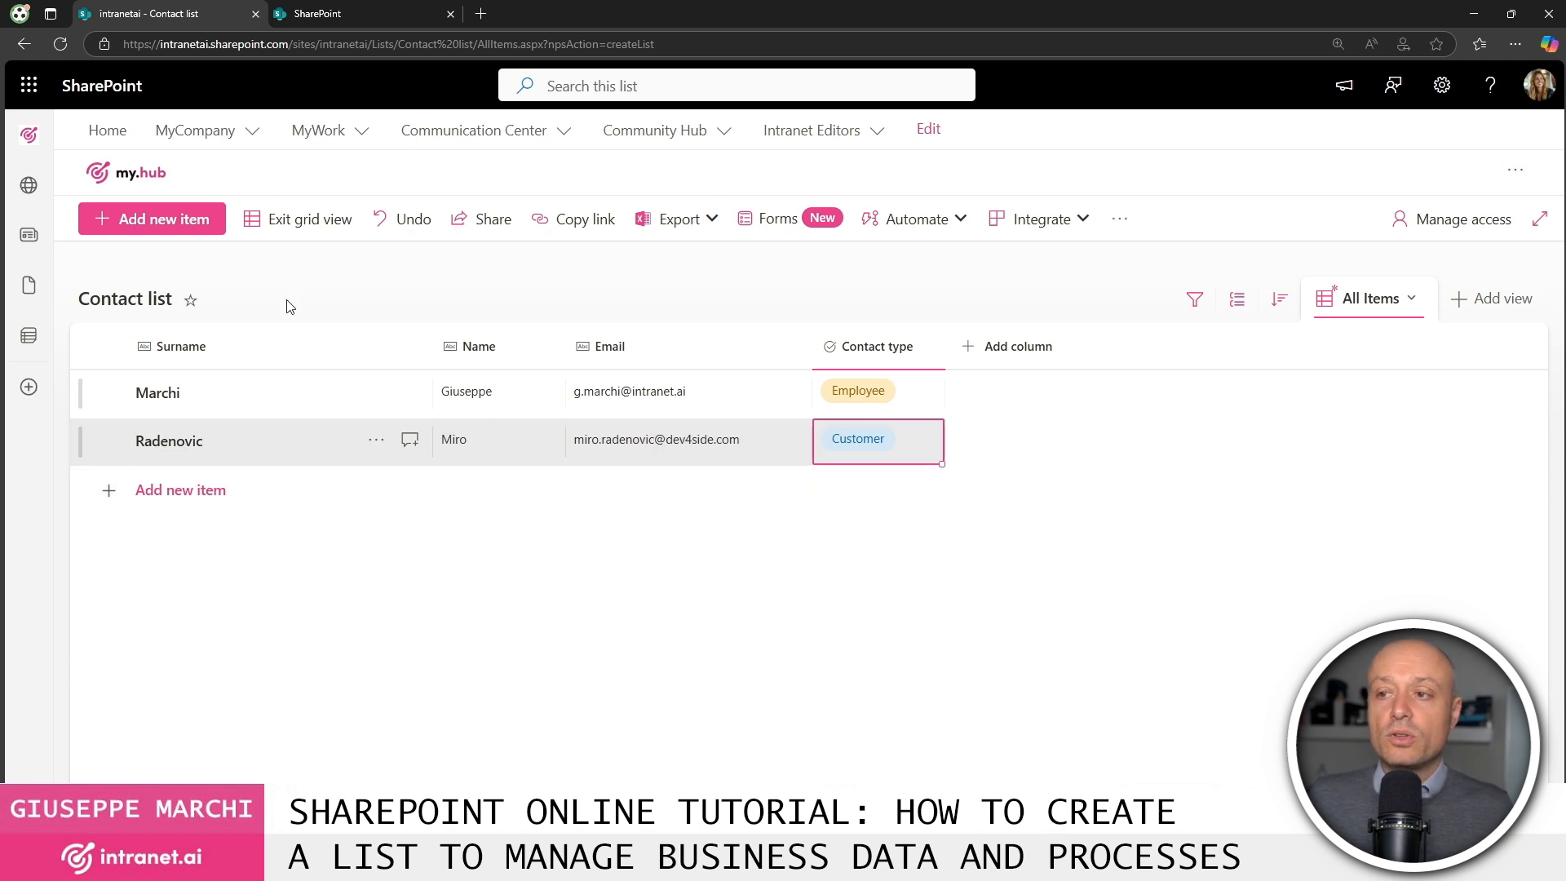
pyautogui.click(277, 232)
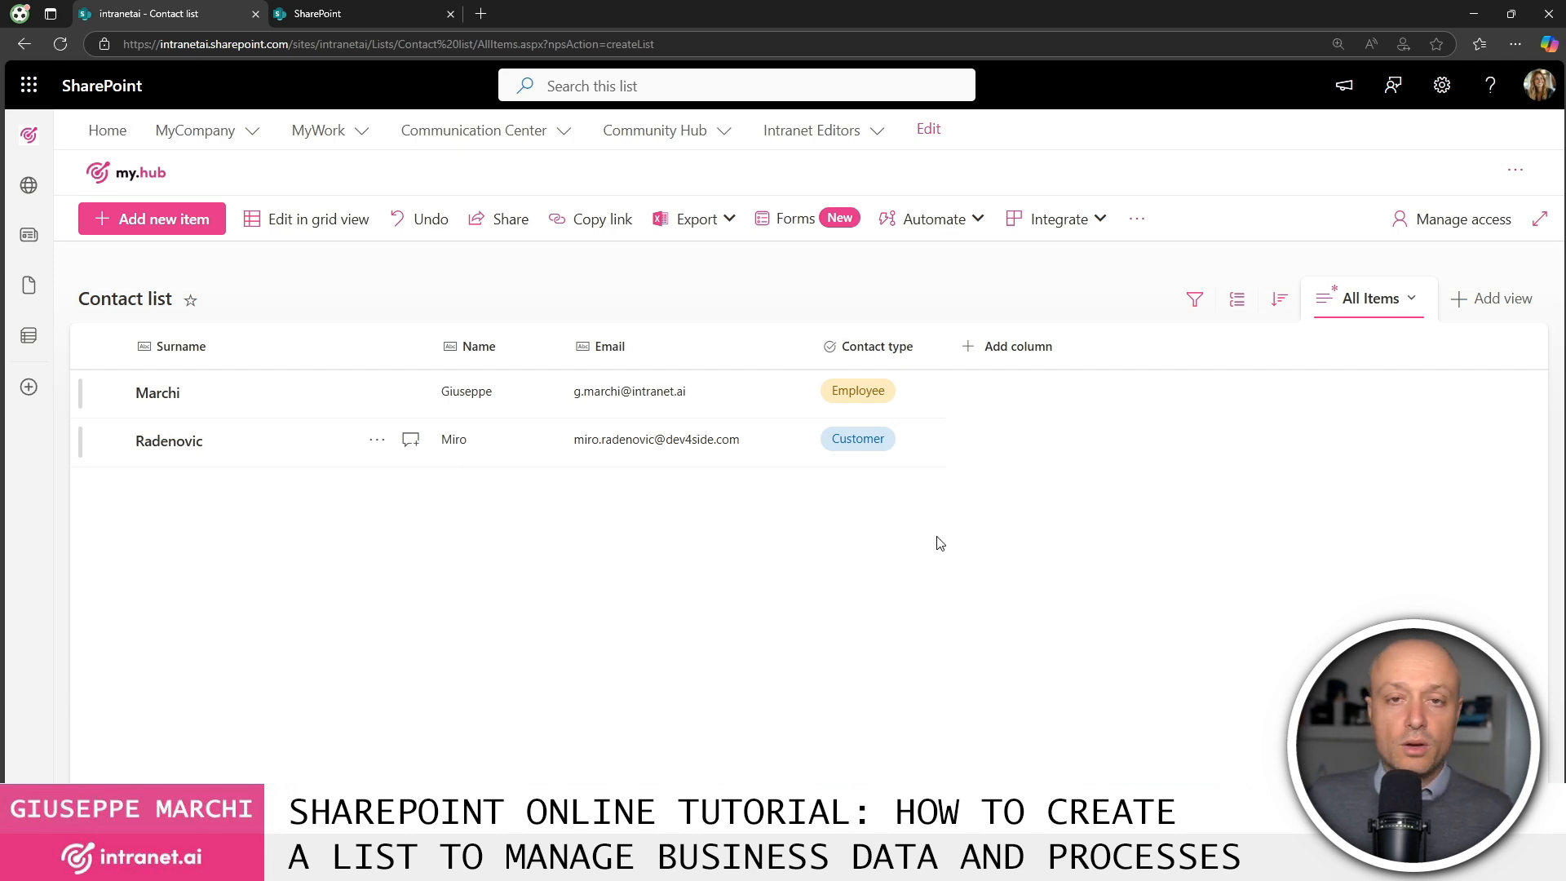
# Group the list by Contact type, then remove the grouping again.
pyautogui.click(920, 349)
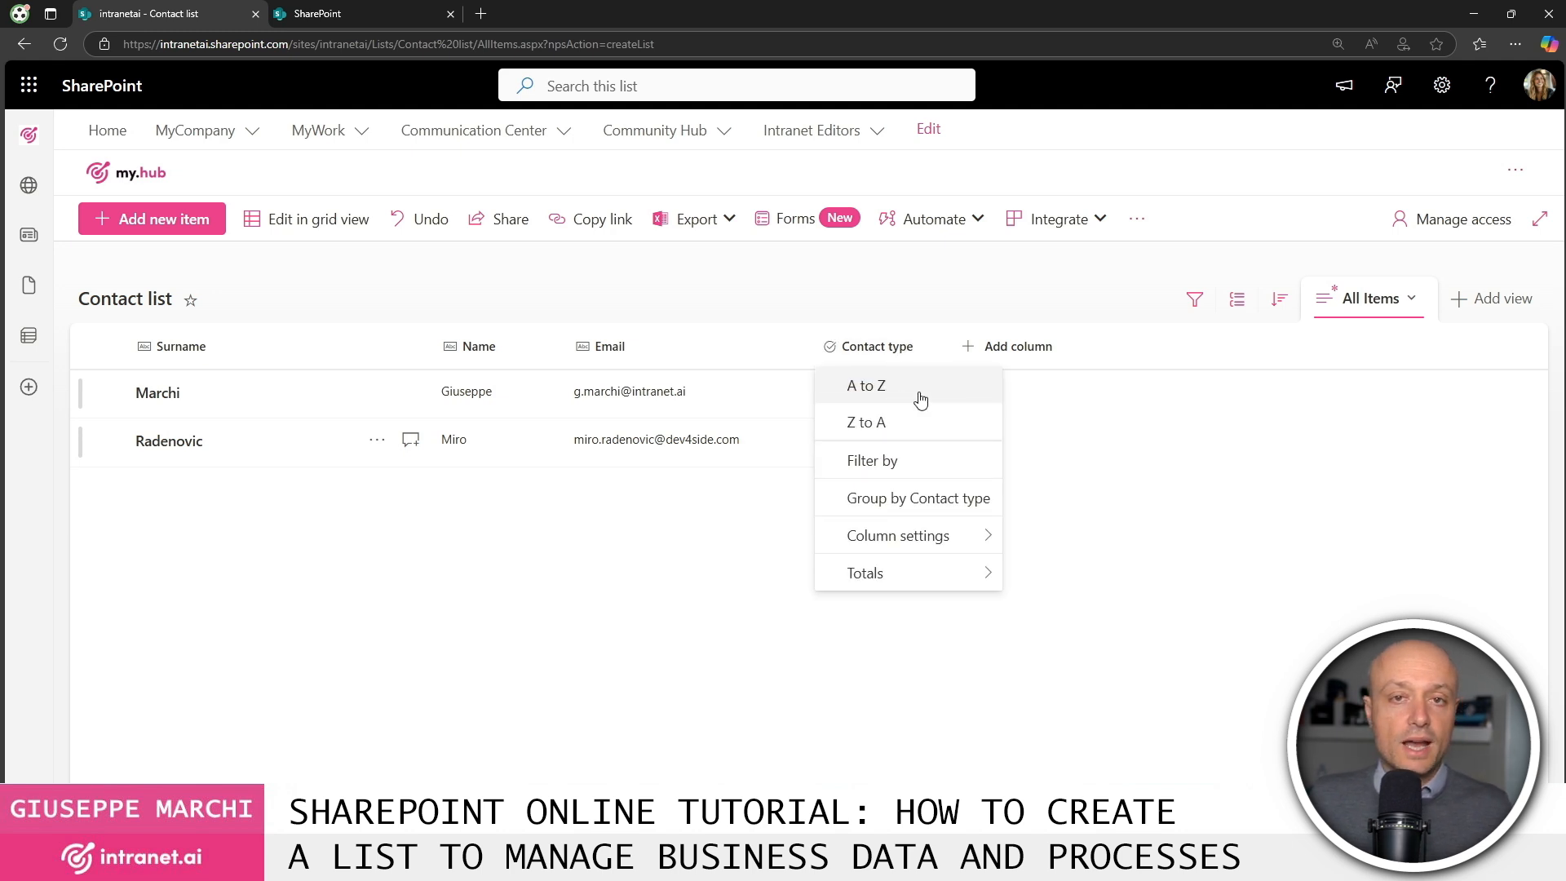
pyautogui.click(946, 510)
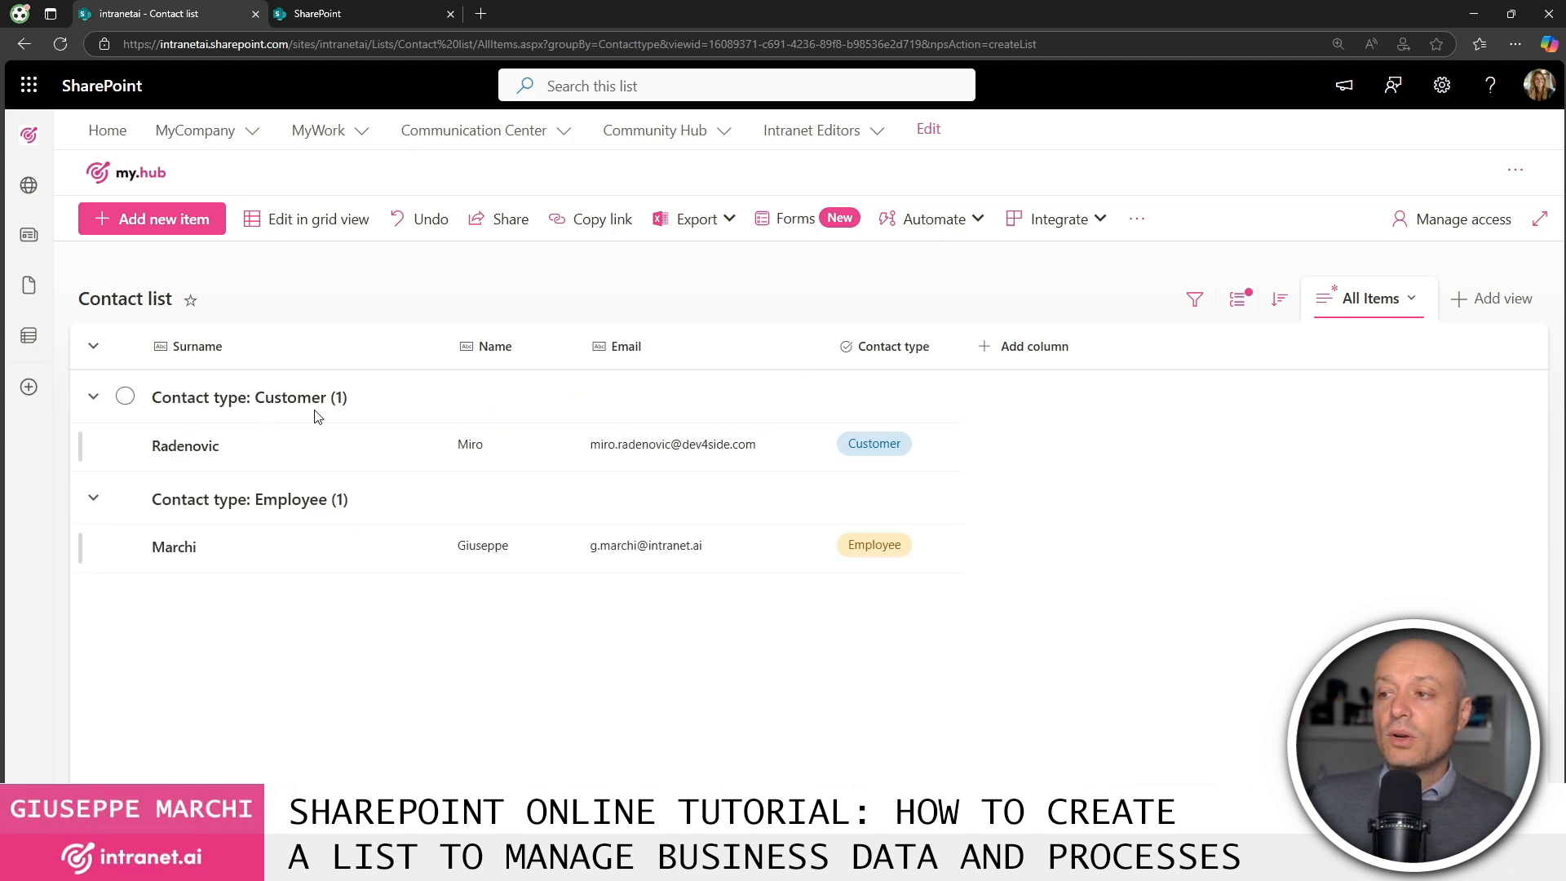
pyautogui.click(905, 346)
pyautogui.click(911, 483)
# Filter the Contact type column to show only Employee contacts.
pyautogui.click(868, 346)
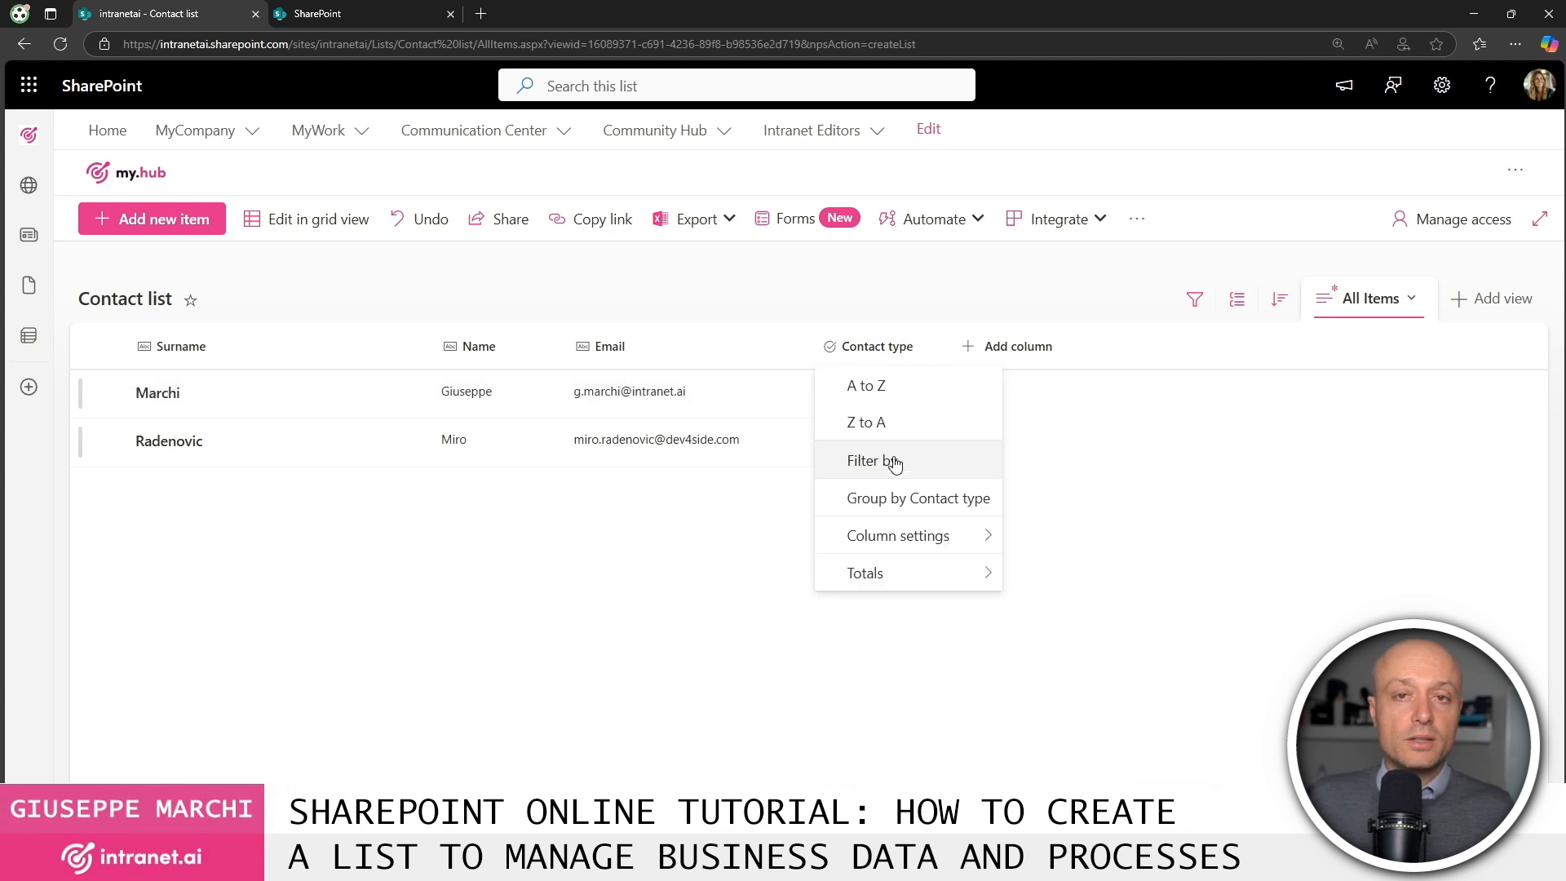
pyautogui.click(889, 457)
pyautogui.click(1305, 162)
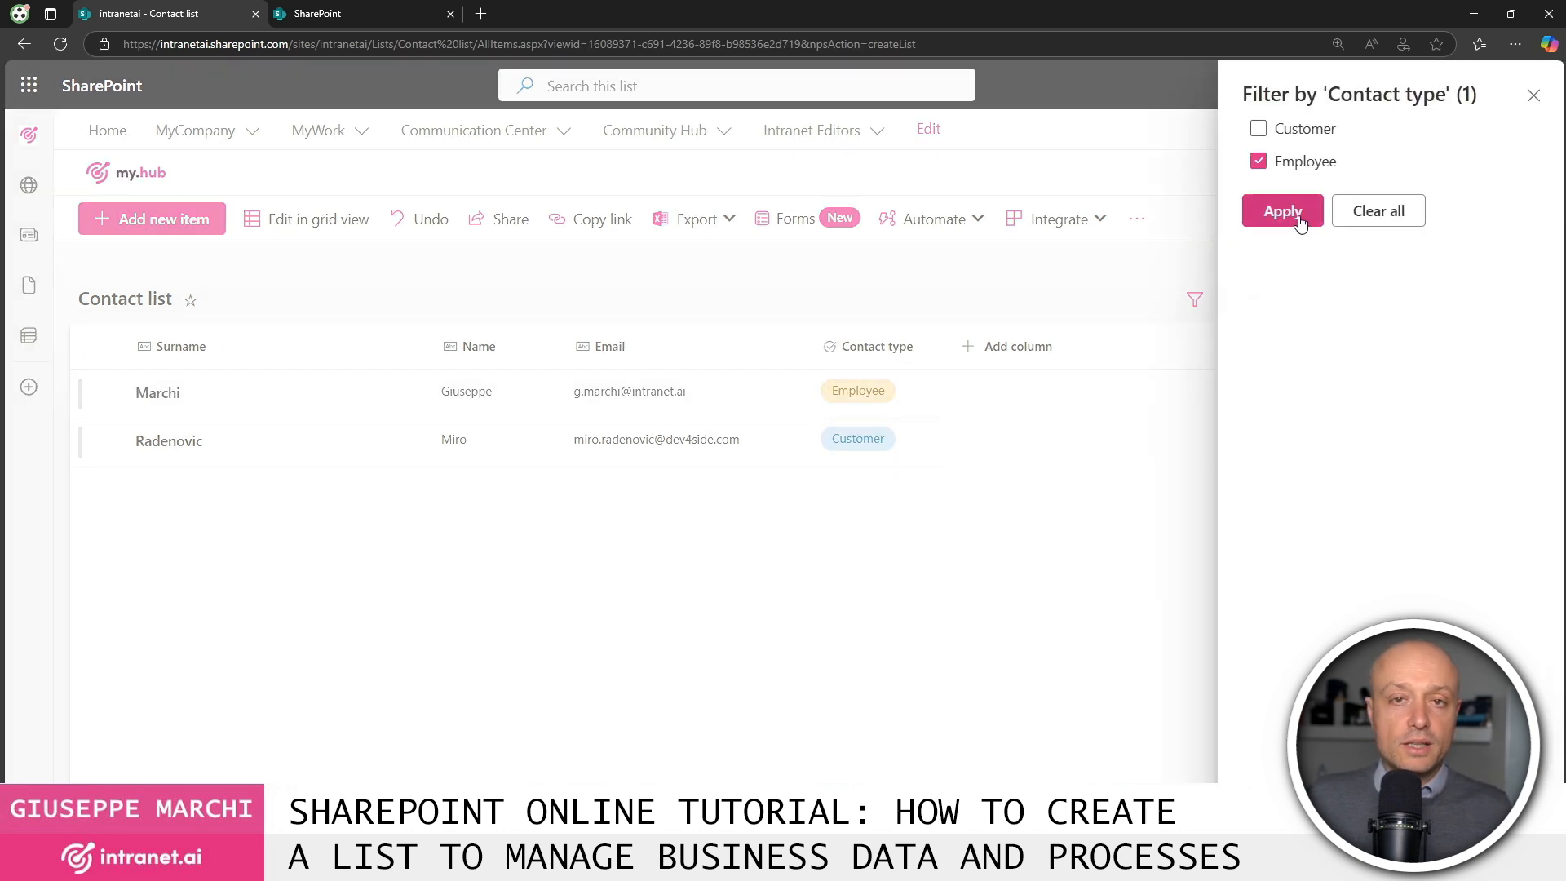
pyautogui.click(1302, 220)
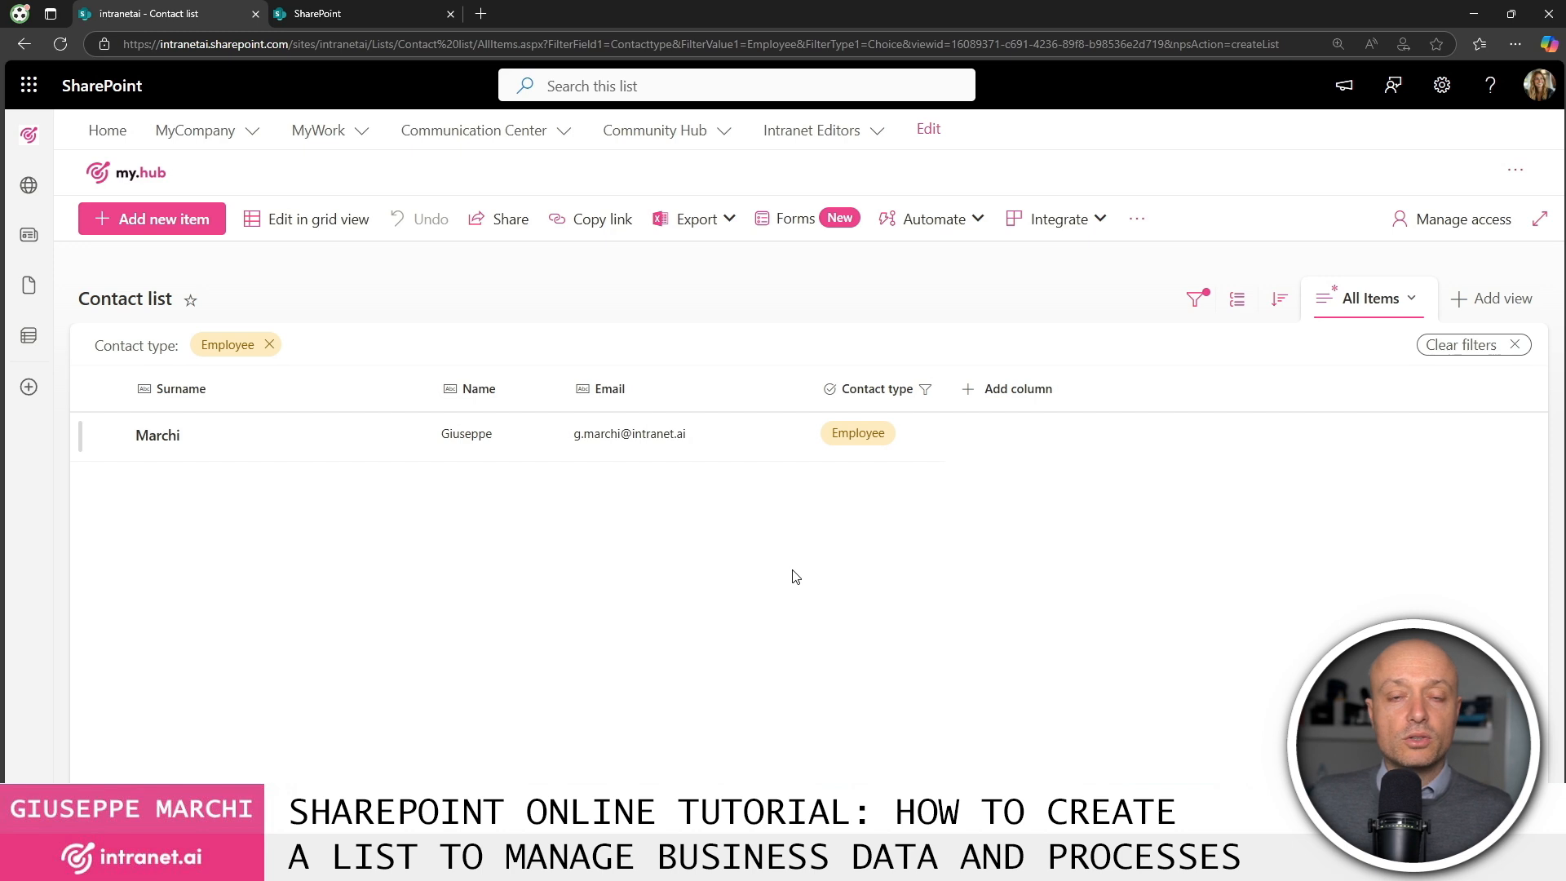